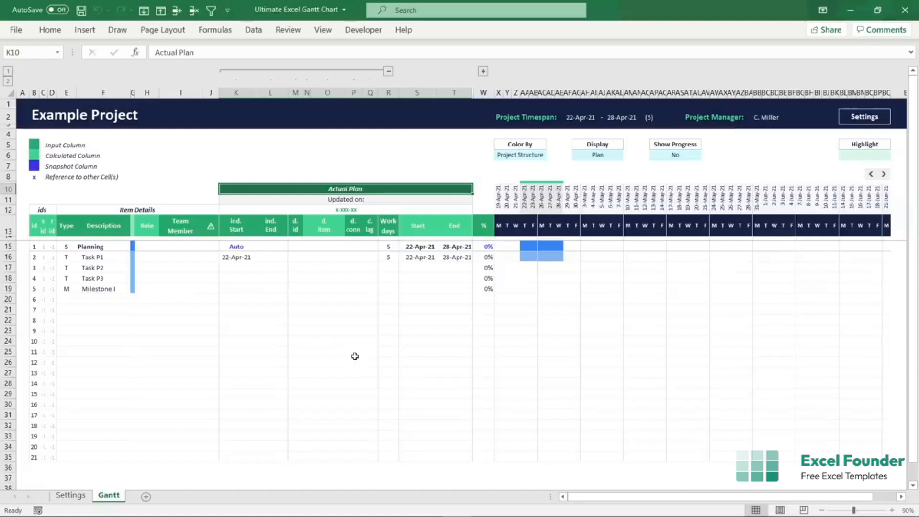
Inspect the type codes assigned to the Planning row, its three tasks and Milestone I, including the available type options.
click(68, 245)
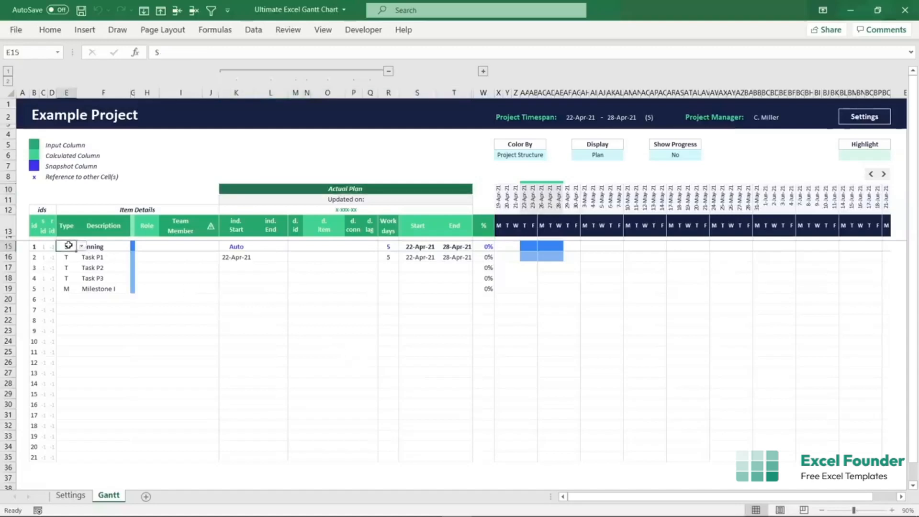
click(81, 246)
click(81, 247)
drag(68, 256, 67, 277)
click(67, 290)
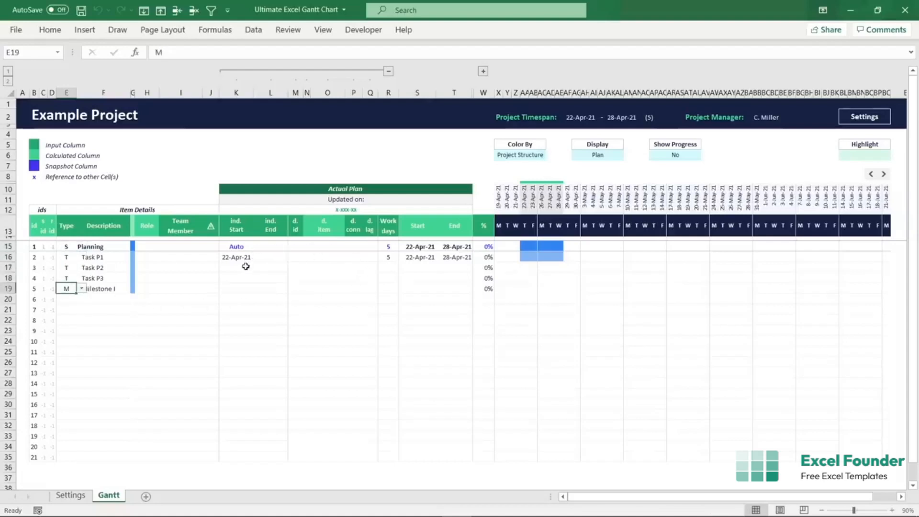
Set the work days to 4 for Task P2 and 2 for Task P3.
click(383, 257)
click(390, 268)
text(4)
key(Return)
text(2)
key(Return)
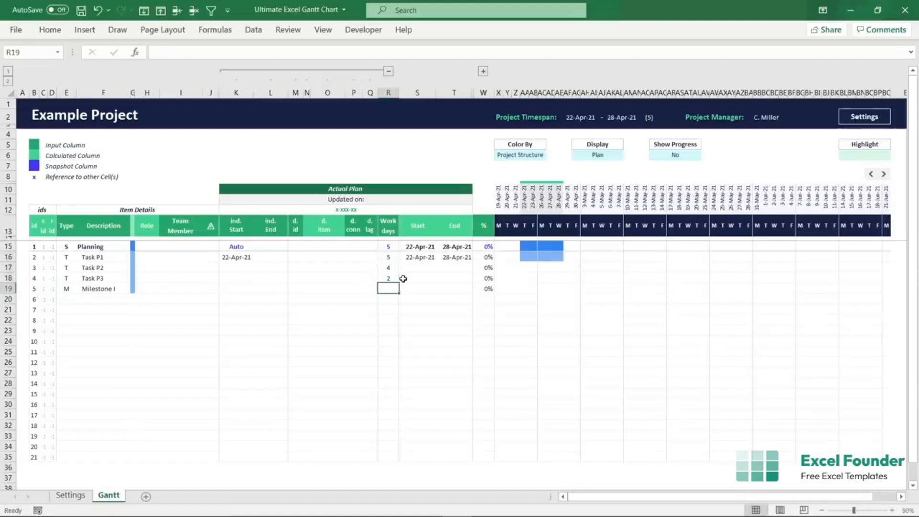
Make Task P2 depend on Task P1 by referencing Task P1's id (=B16) as its dependency id.
click(235, 263)
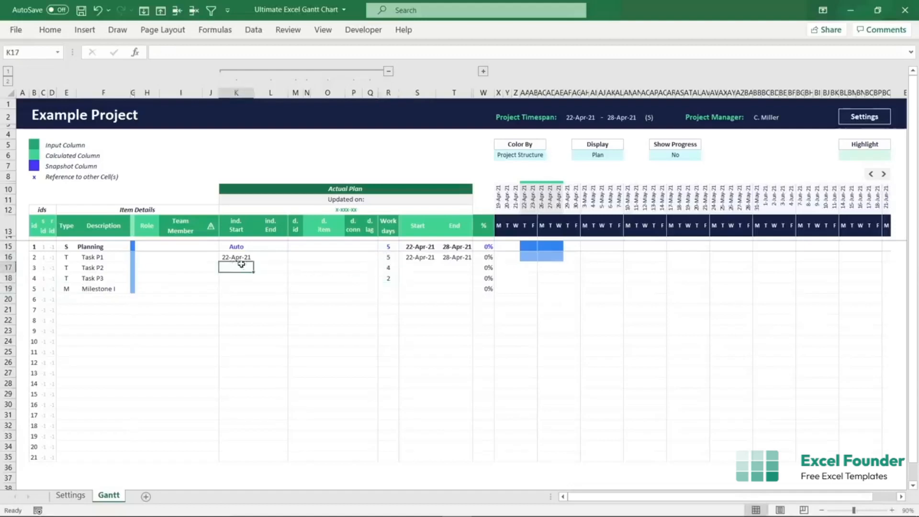
click(268, 264)
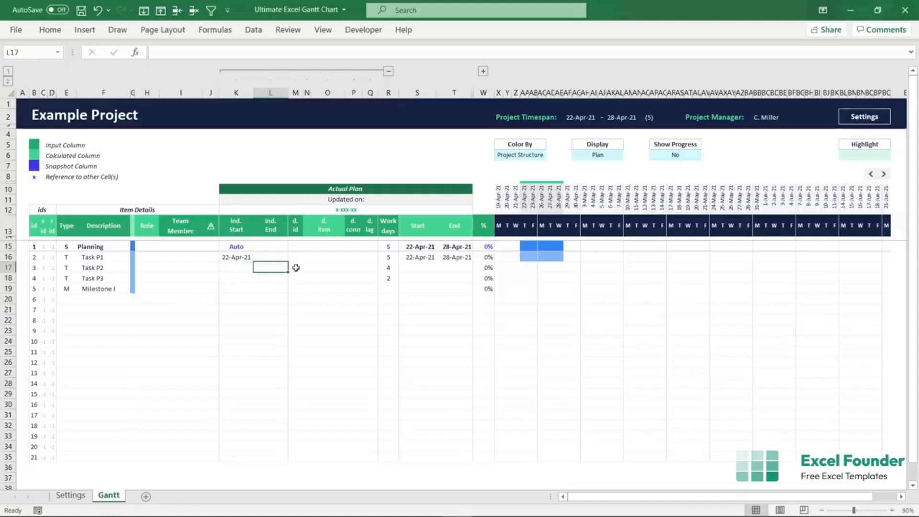
drag(296, 267, 371, 268)
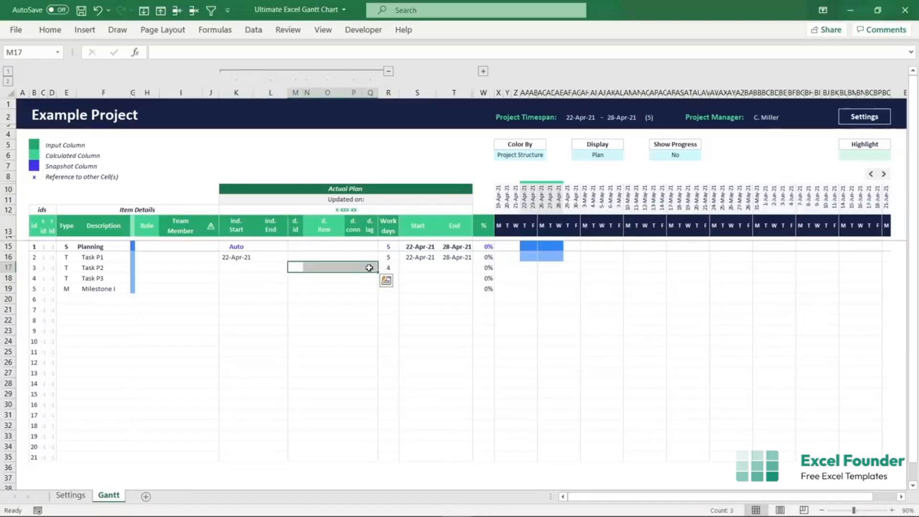
click(295, 268)
text(=)
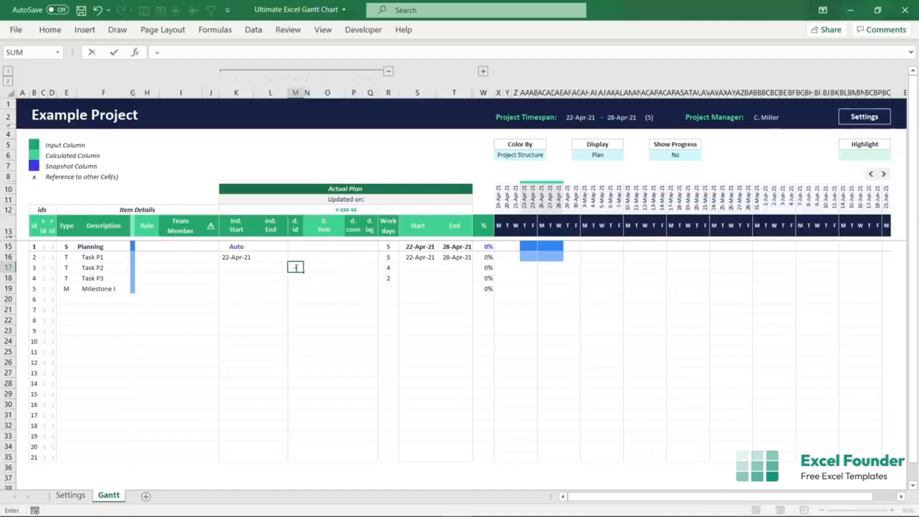
click(35, 257)
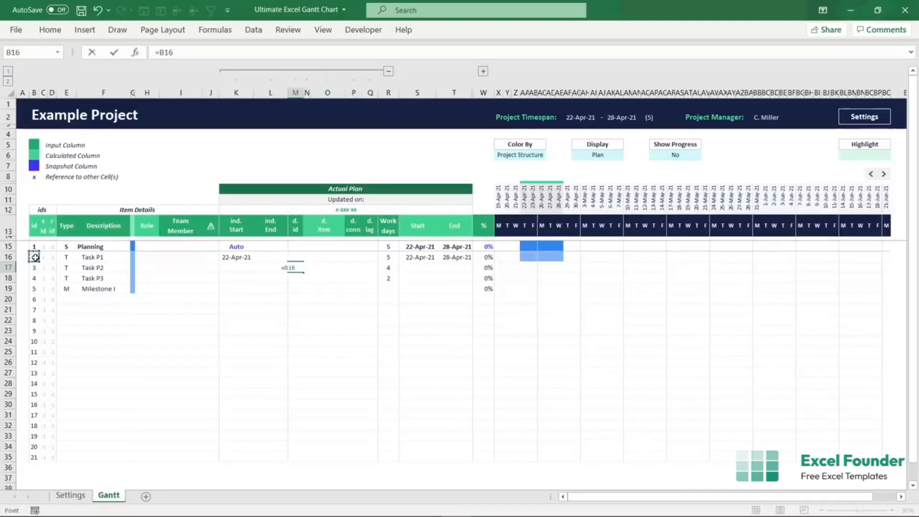
key(Return)
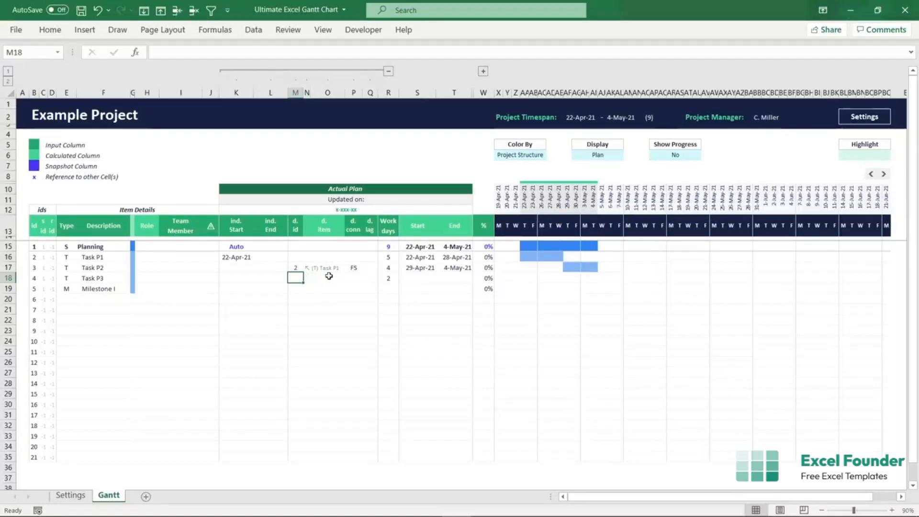
Try the SS, SF and FF connection types on Task P2's dependency, then return it to FS.
click(354, 267)
click(368, 269)
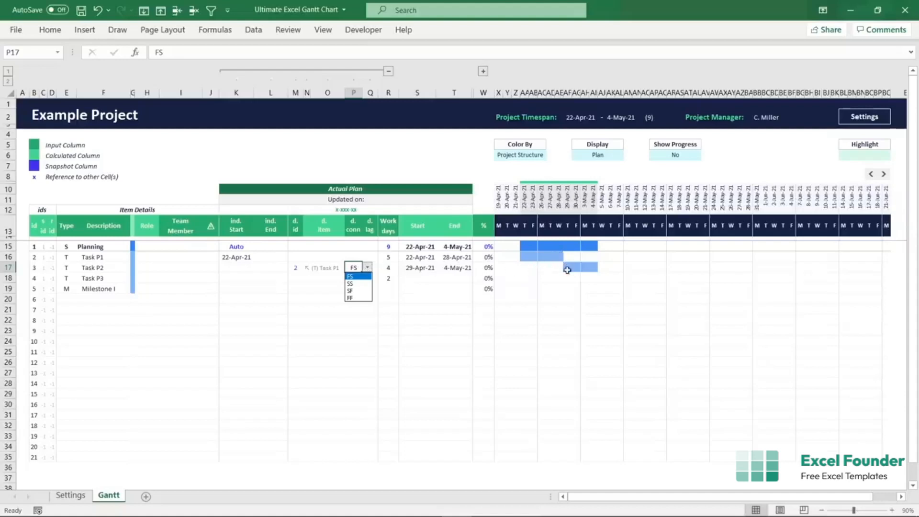
click(354, 284)
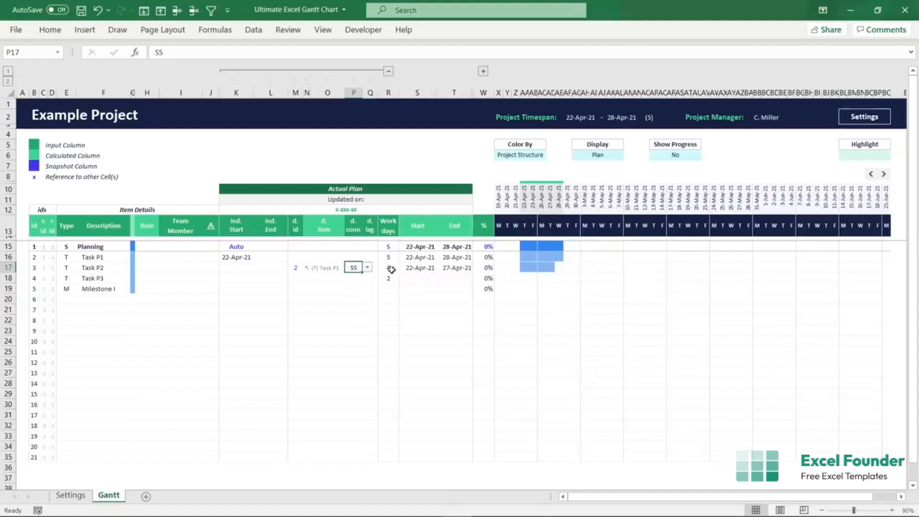
click(367, 267)
click(360, 289)
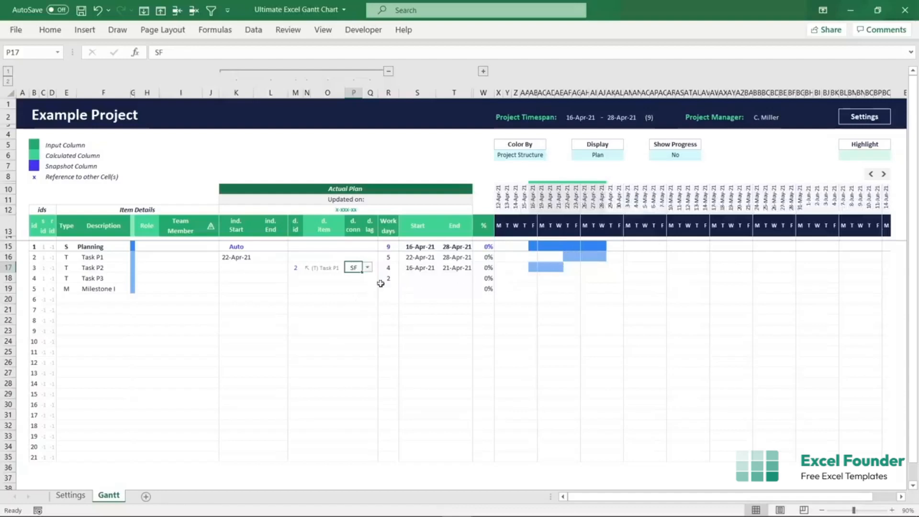
click(367, 267)
click(360, 295)
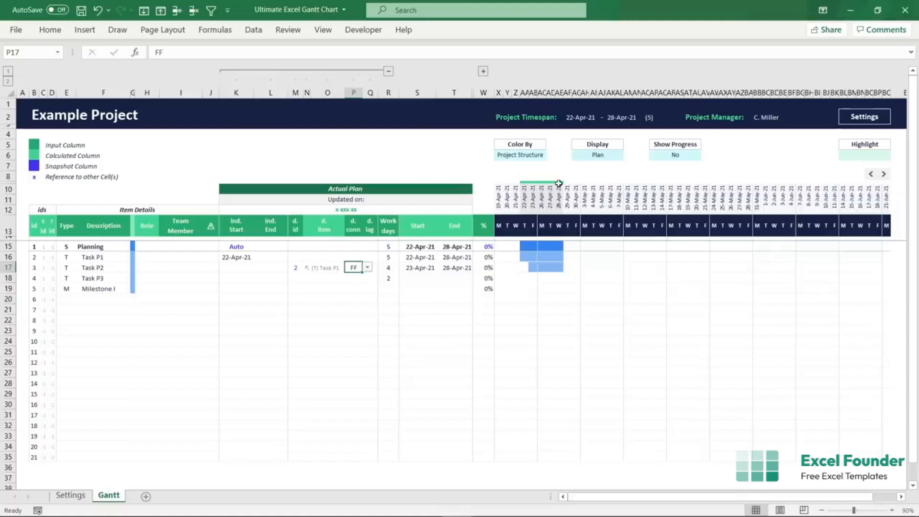
click(367, 267)
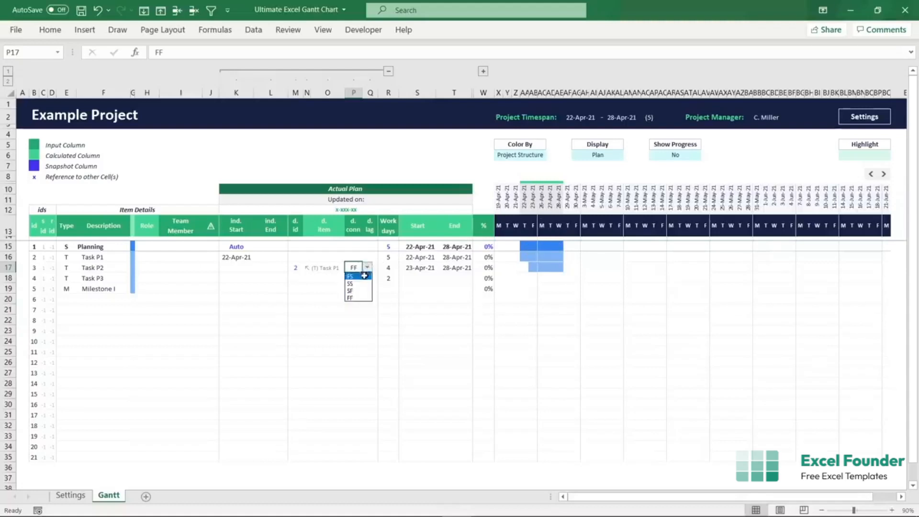
click(364, 275)
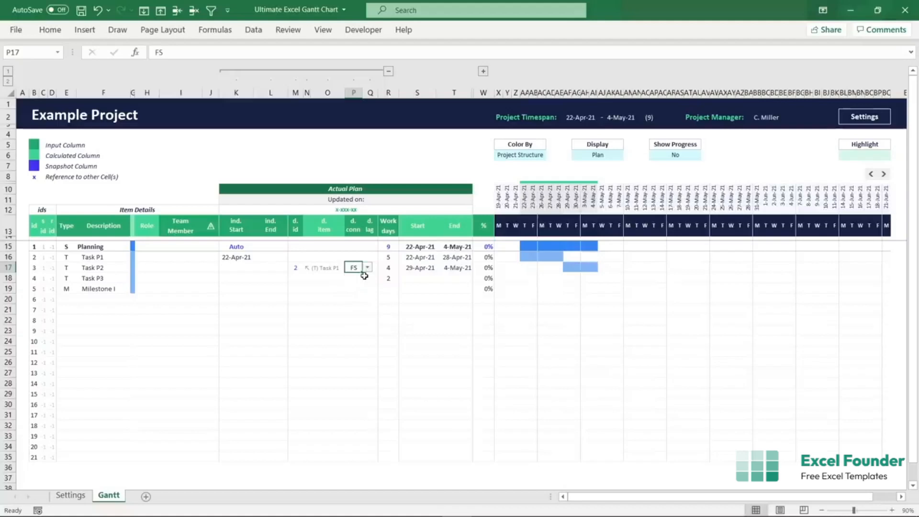
Fill Task P2's dependency id down to Task P3 and Milestone I, and set Milestone I's connection to FF.
click(295, 268)
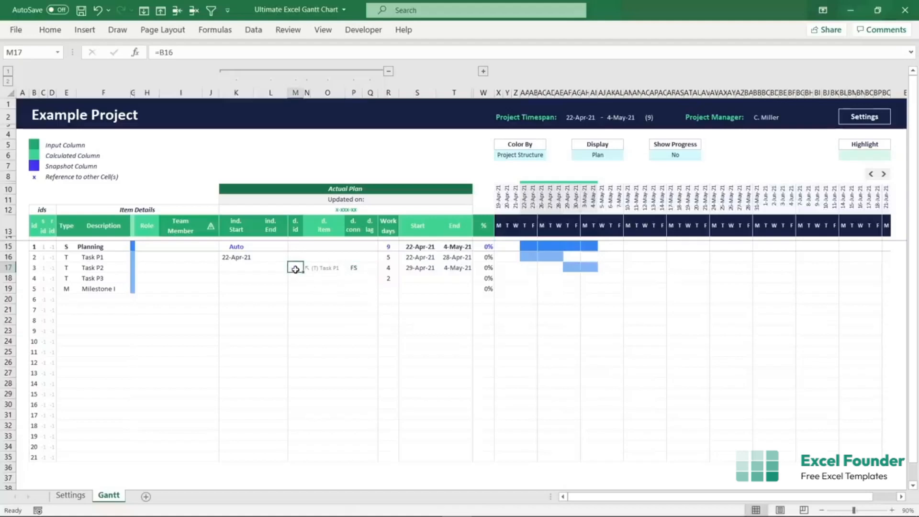
drag(303, 271, 304, 291)
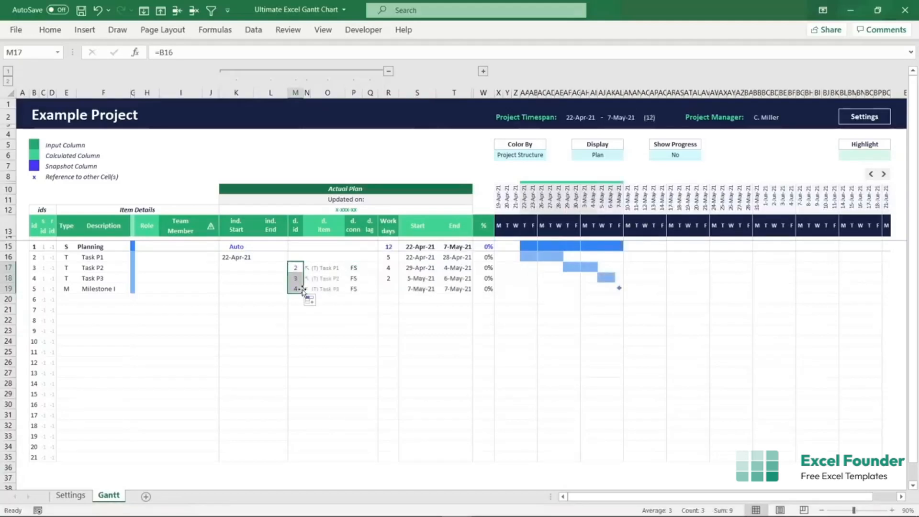
click(353, 289)
click(367, 288)
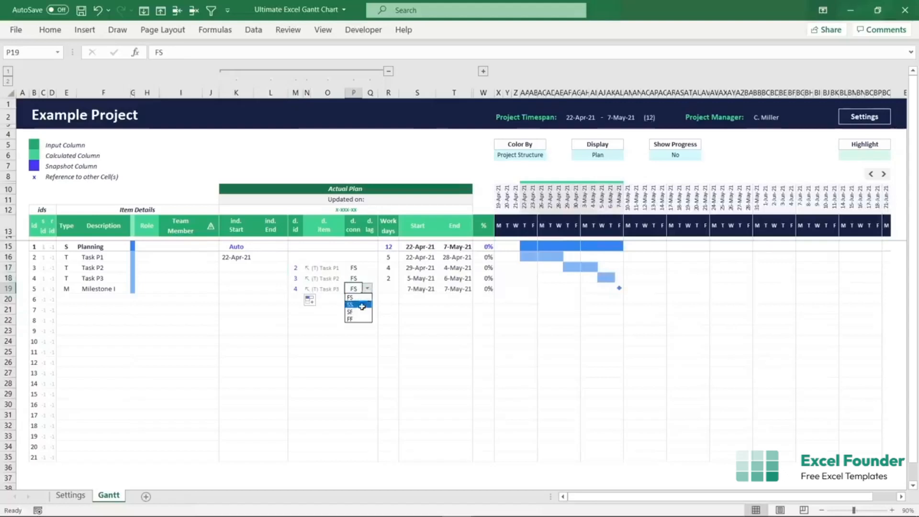
click(359, 318)
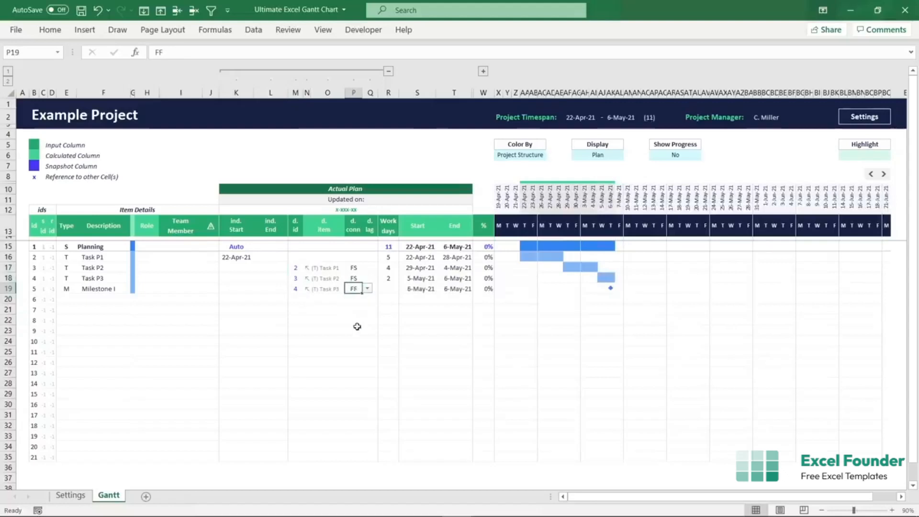
Add a section of type S named Implementation in the row below Milestone I.
click(67, 301)
click(82, 300)
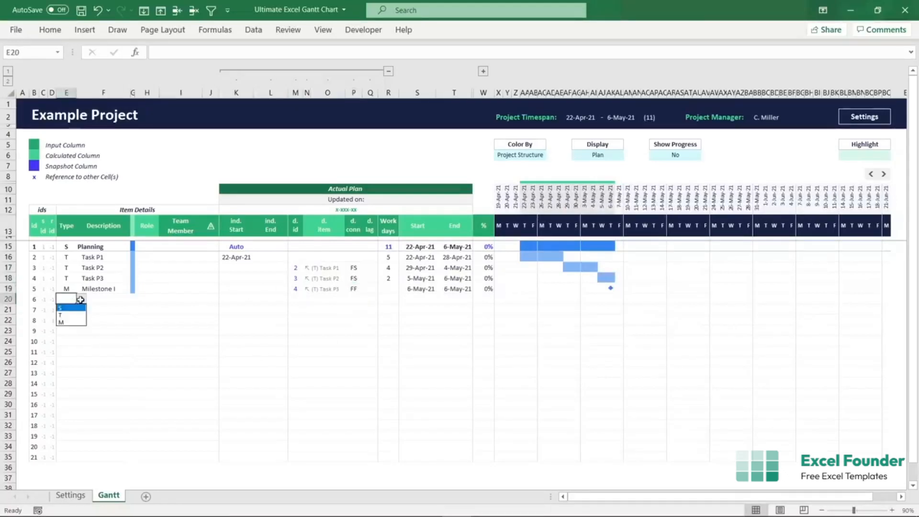
click(74, 315)
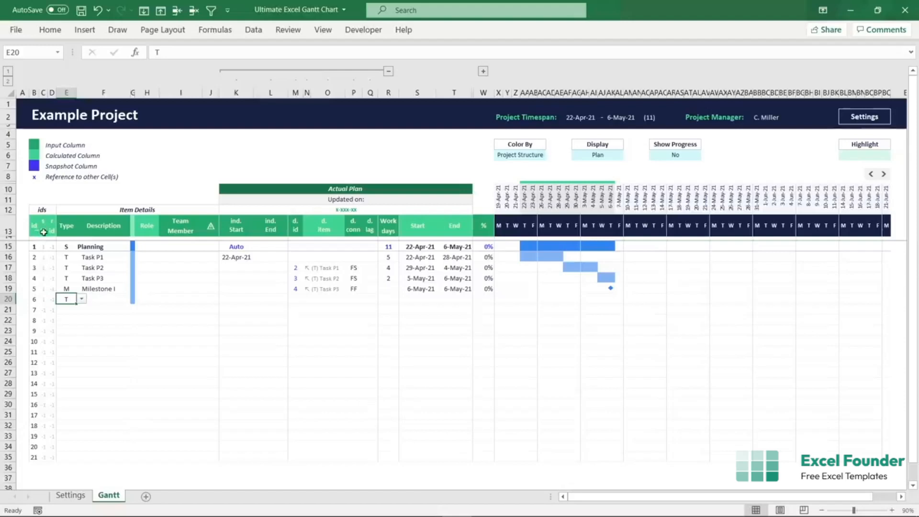
click(82, 299)
click(83, 307)
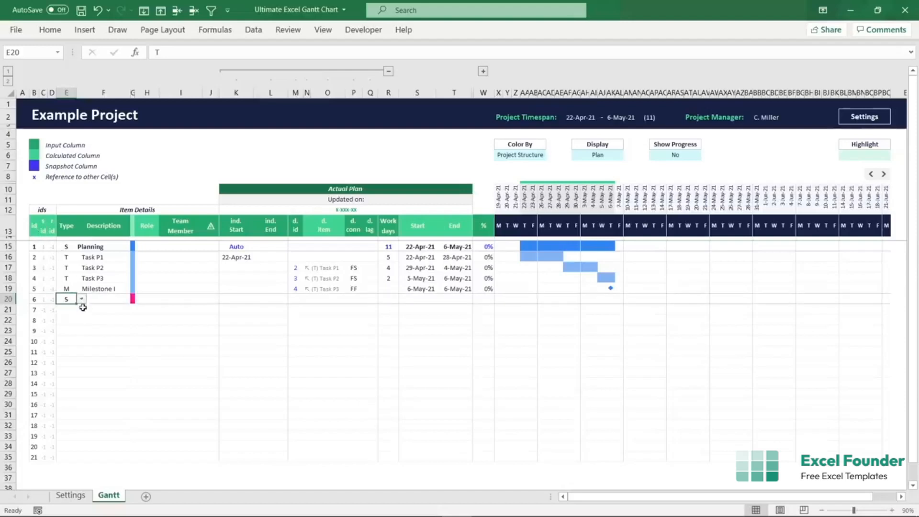
click(100, 299)
text(Implementation)
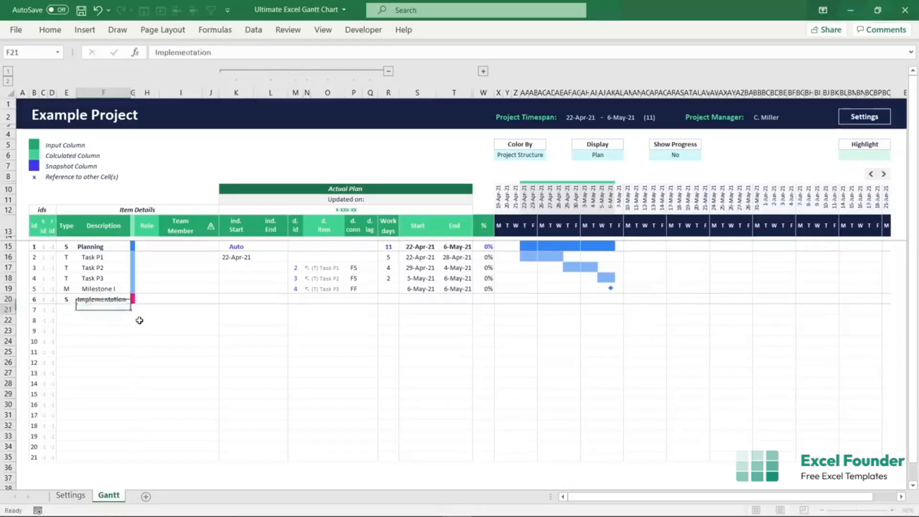
key(Return)
Set the type to T for the three rows below Implementation and to M for the row after them.
drag(66, 309, 65, 329)
text(T)
key(ctrl+Return)
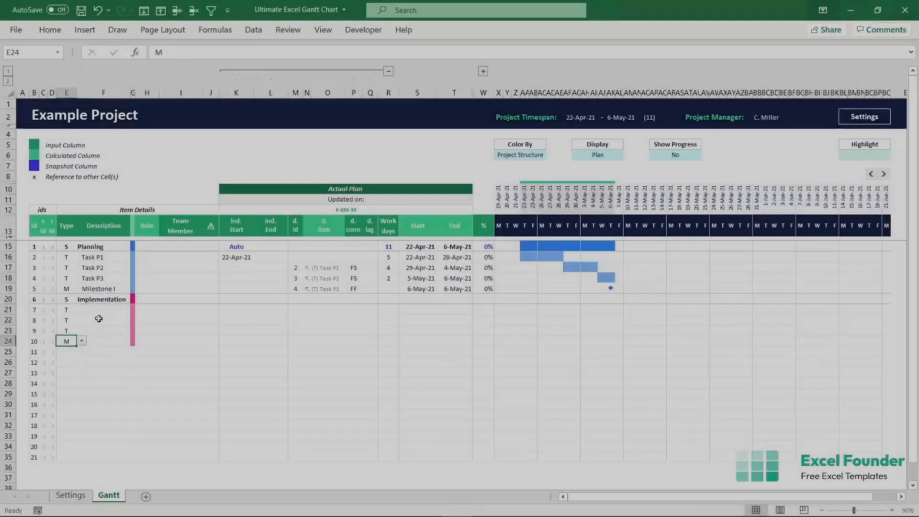
Name the three new tasks Task I1, Task I2 and Task I3, and the milestone Milestone II.
click(98, 310)
text(Task I1)
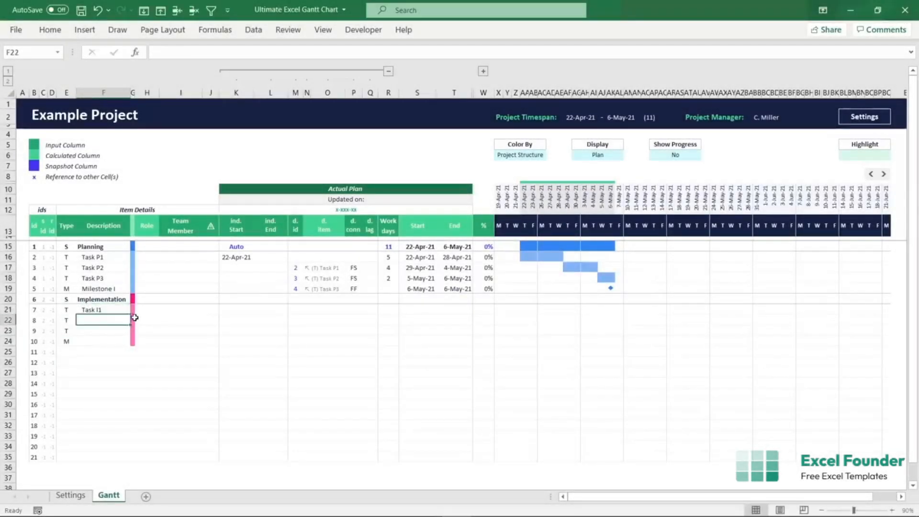
key(ctrl+Return)
drag(129, 314, 129, 336)
click(98, 340)
text(Milestone II)
key(Return)
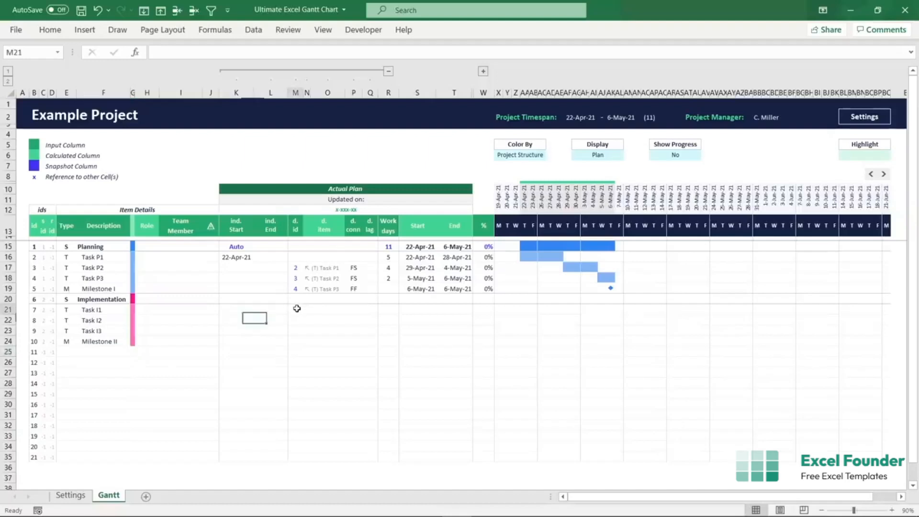
Make Task I1 depend on the Planning section by referencing its id (=B15) as the dependency id.
double_click(297, 308)
text(=)
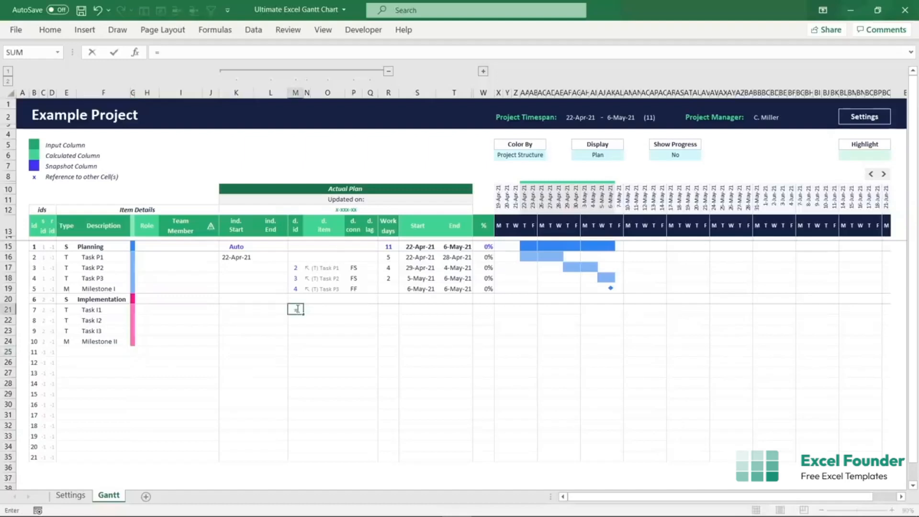
click(34, 246)
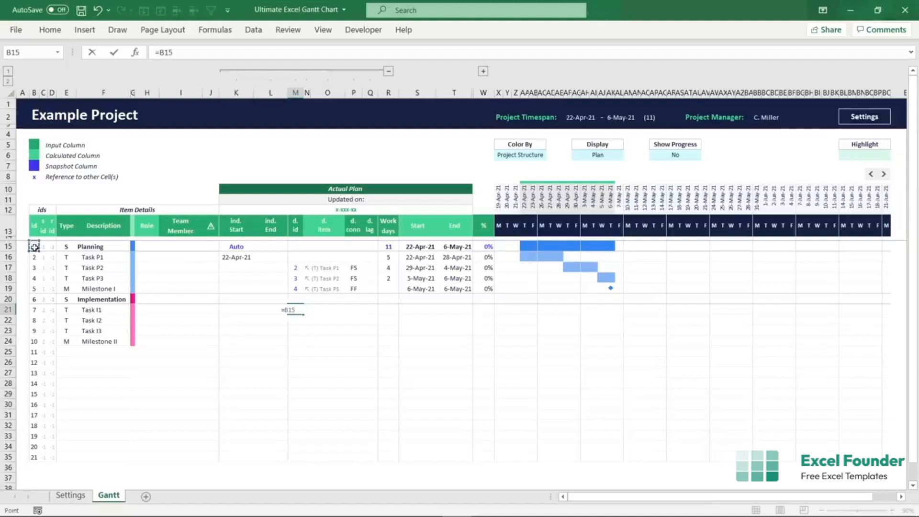
key(Return)
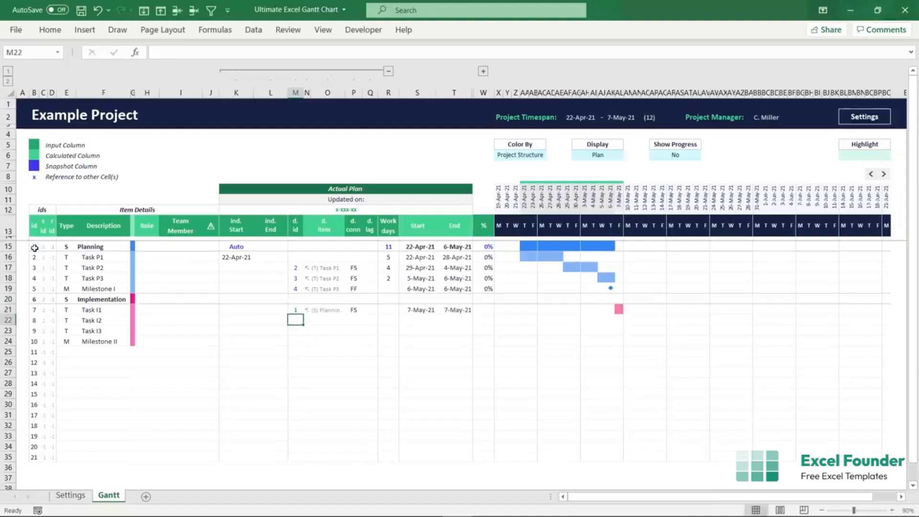
Copy the automatic start and work days formulas from the Planning row to the Implementation row.
click(236, 247)
key(ctrl+c)
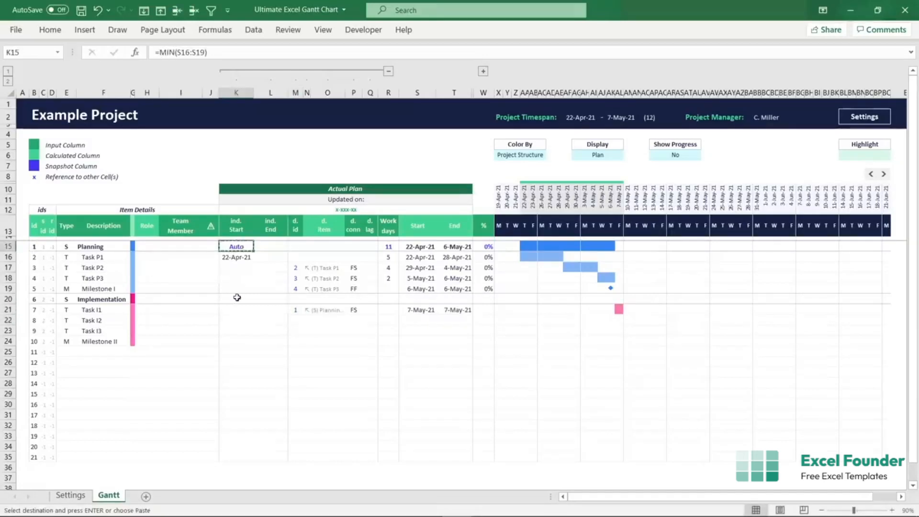
click(236, 299)
key(ctrl+v)
click(391, 246)
key(ctrl+c)
click(391, 298)
key(Return)
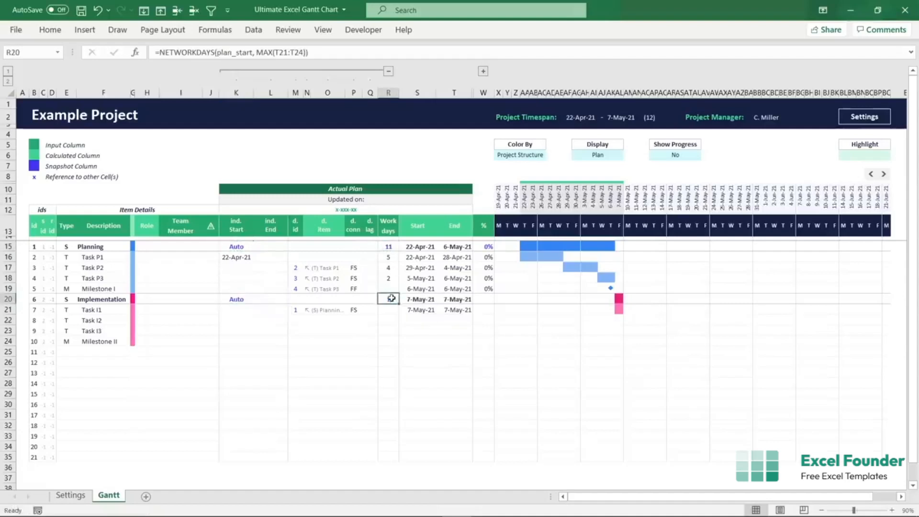
Reference Task I1's id (=B21) as Task I2's dependency and fill it down to Task I3 and Milestone II.
click(295, 320)
text(=)
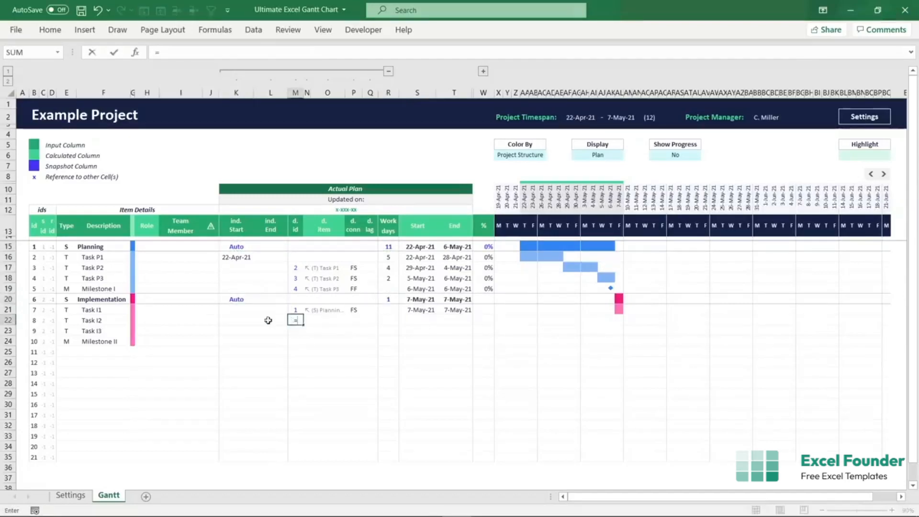
click(34, 310)
key(Return)
click(295, 319)
drag(302, 325, 303, 344)
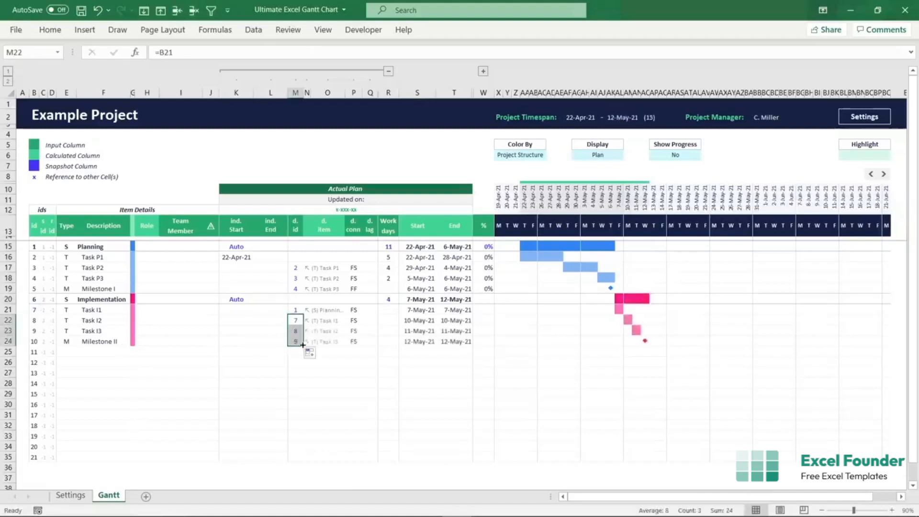
Set the work days of Task I1 to Task I3 to 3 and Milestone II's connection to FF.
drag(387, 310, 388, 329)
text(3)
key(ctrl+Return)
click(359, 341)
click(367, 341)
click(363, 368)
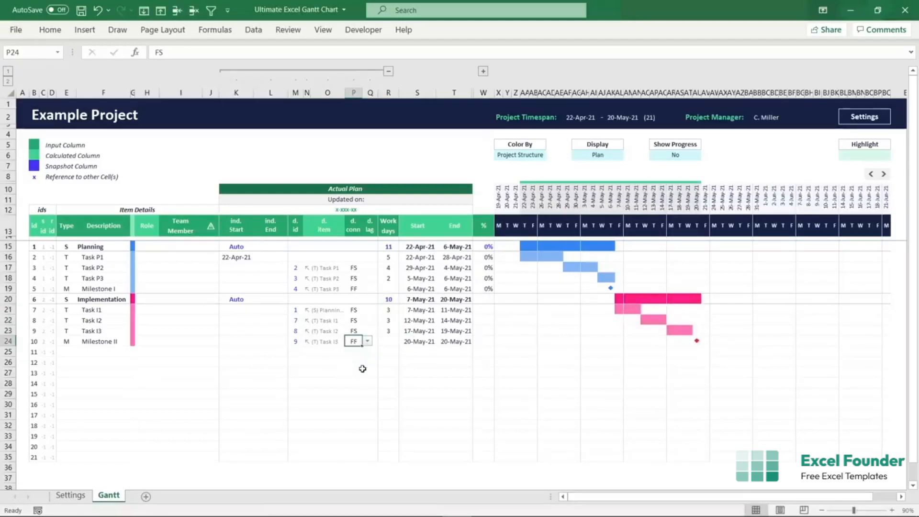
Duplicate the whole Implementation block, rows 20 to 24, by filling it down through row 29.
drag(9, 342, 8, 299)
drag(17, 345, 19, 398)
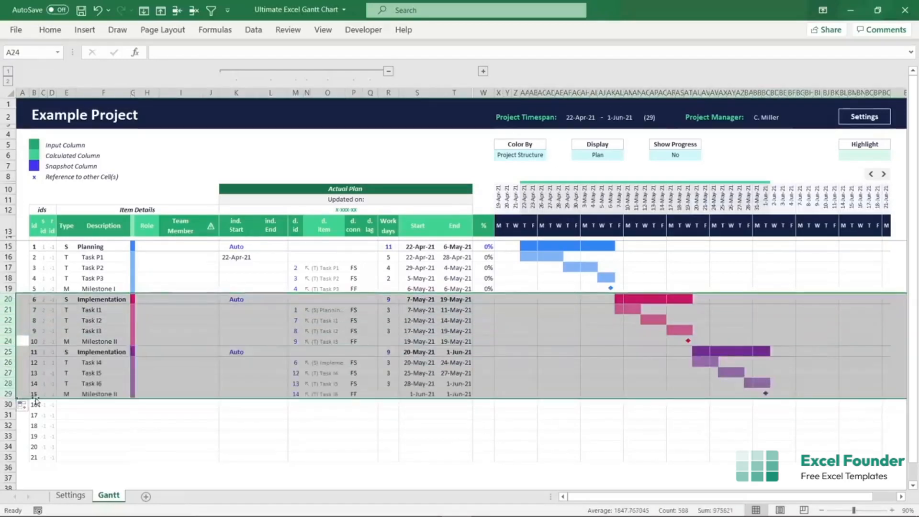
Rename the duplicated section as Rollout Prep, its tasks as Task RP1 to Task RP3 and its milestone as Milestone III.
click(92, 352)
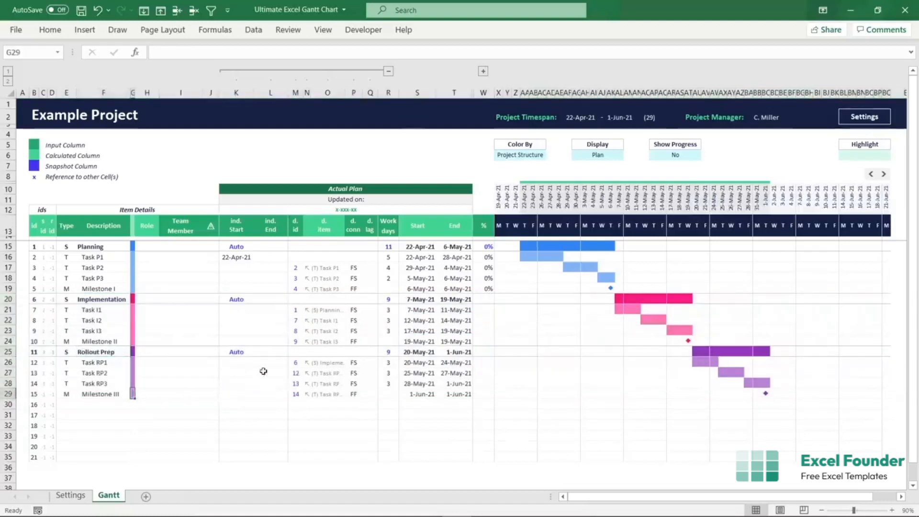
Try the SS connection for Task RP1's dependency and set it back to FS.
click(294, 362)
click(353, 362)
click(367, 362)
click(364, 376)
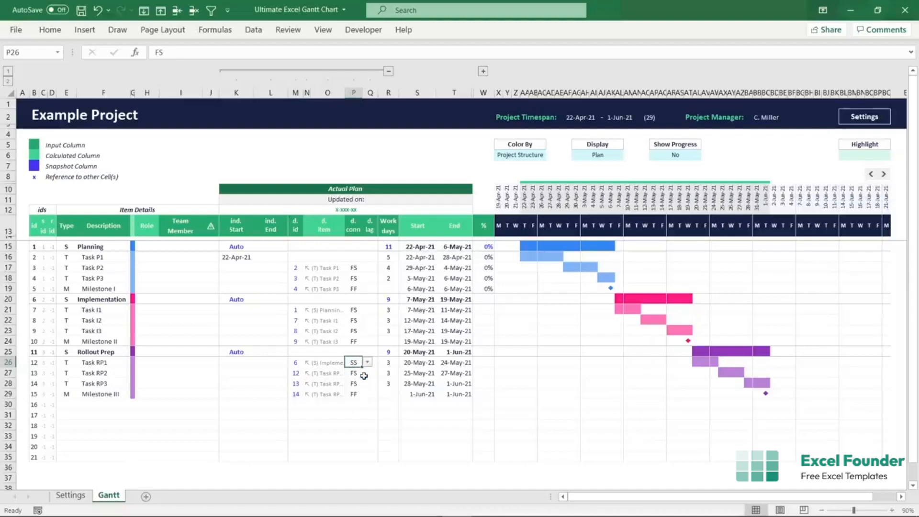
click(367, 362)
click(364, 370)
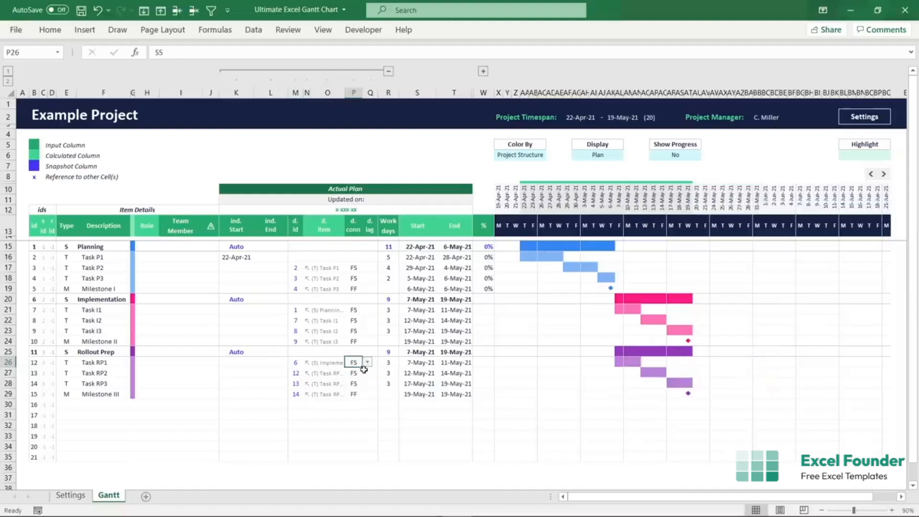
Try 4 work days for Task RP1 to Task RP3 and undo the change.
drag(387, 362, 388, 379)
text(4)
key(ctrl+Return)
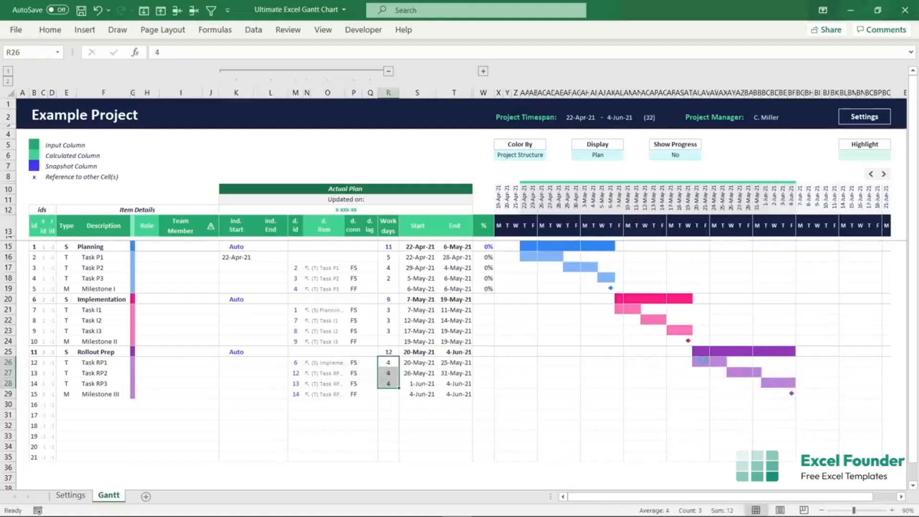
key(ctrl+z)
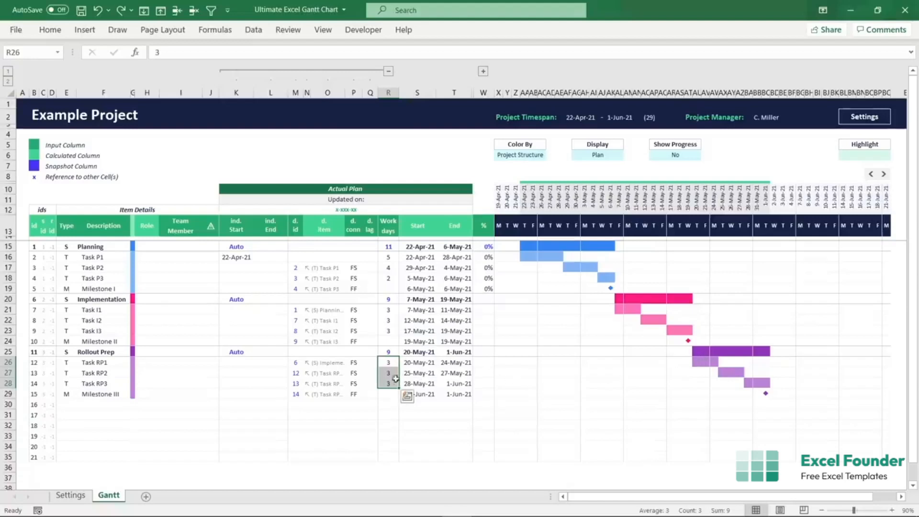
Change Milestone III's dependency to reference the id of the Implementation section in B20.
click(296, 392)
double_click(295, 392)
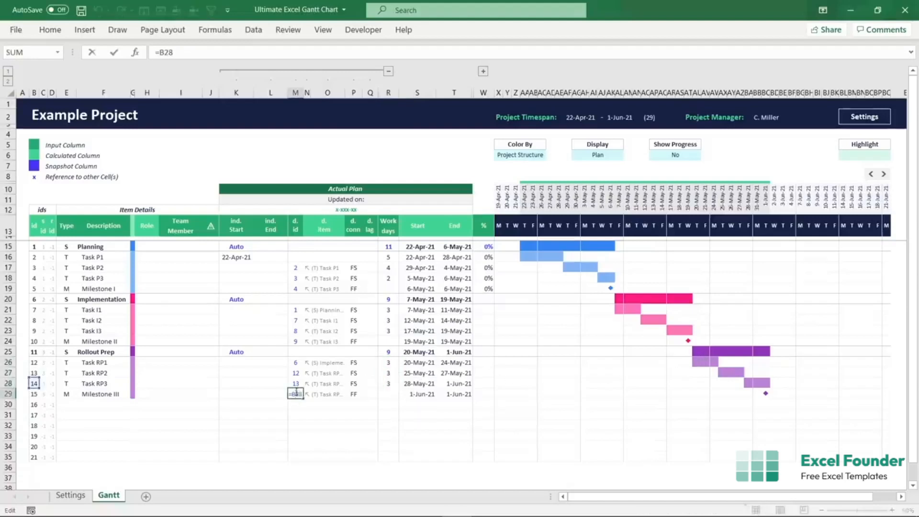
drag(34, 389, 34, 299)
key(Return)
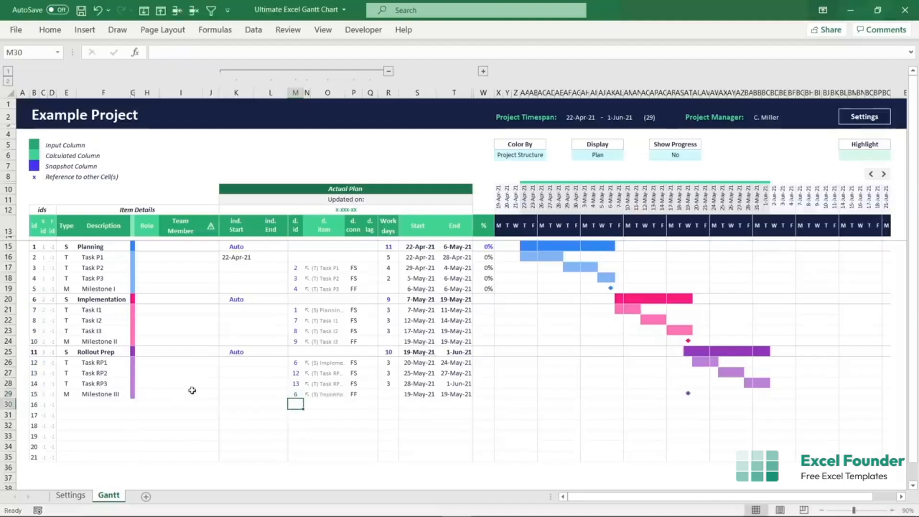
Reference Milestone III's id (=B29) as Task RP3's dependency and fill it up to Task RP1.
double_click(295, 383)
drag(34, 373, 34, 394)
key(Return)
click(297, 383)
drag(303, 388, 300, 357)
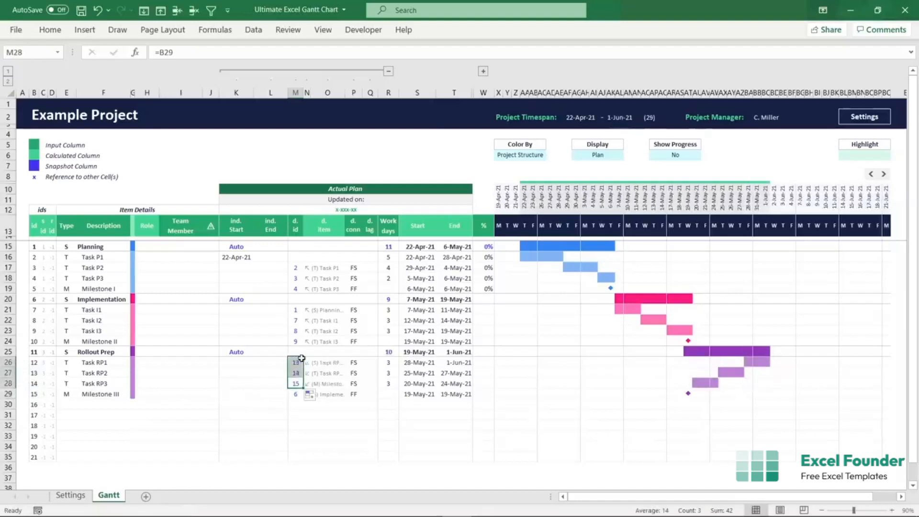
Set the dependency connection of Task RP3 to FF and of Task RP1 and Task RP2 to SF.
click(353, 384)
click(367, 383)
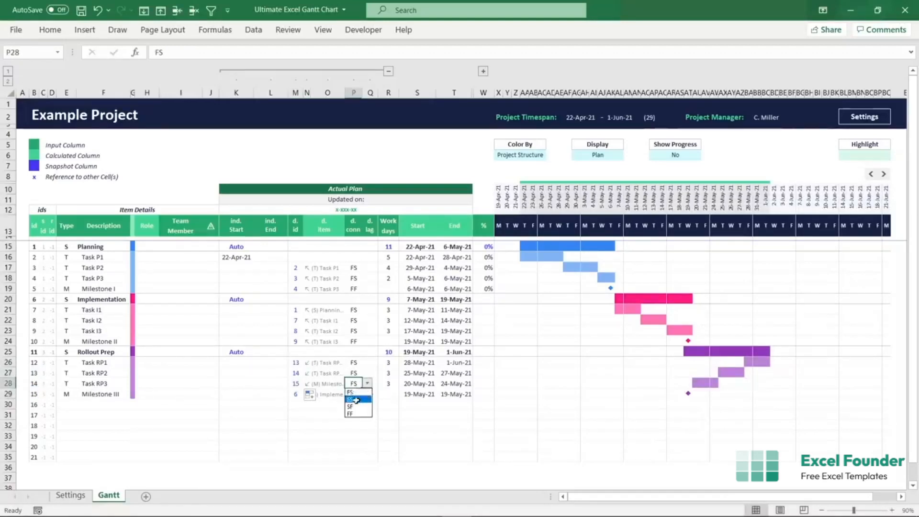
click(350, 413)
drag(353, 373, 354, 364)
text(SF)
key(ctrl+Return)
Set the work days of Task RP1 to Task RP3 to 4.
drag(388, 362, 391, 381)
text(4)
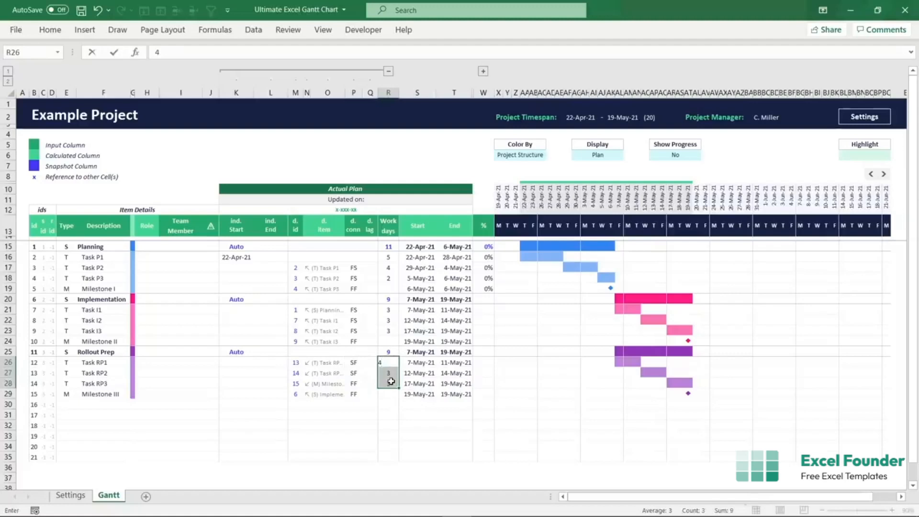
key(ctrl+Return)
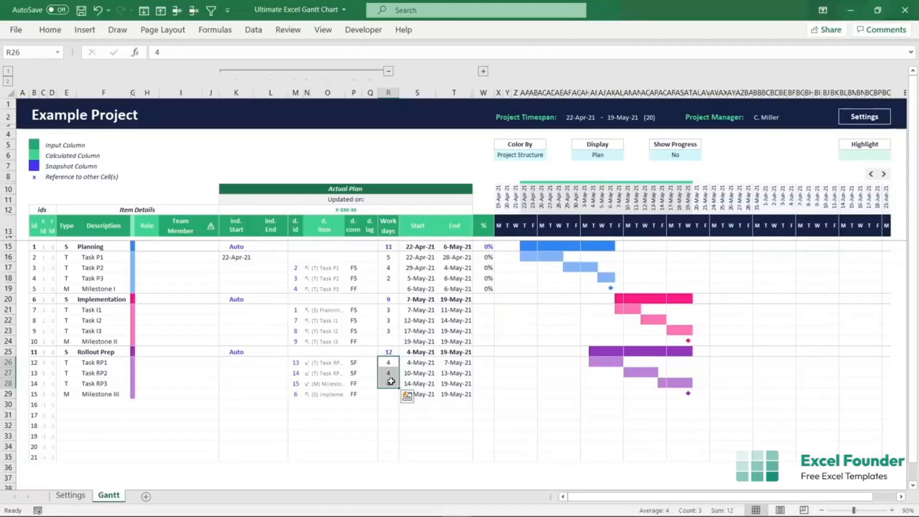
Try 3 work days for Task P3 and 4 for Task I1, and undo both changes.
click(388, 278)
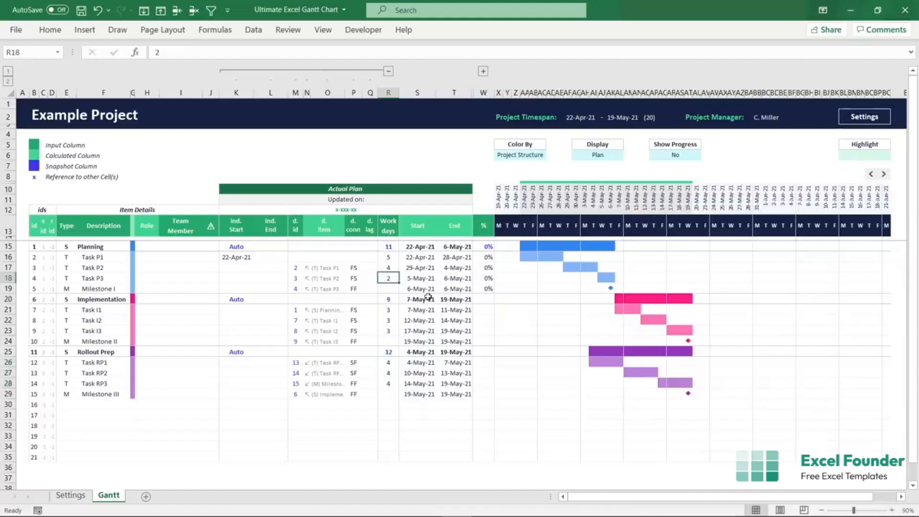
text(3)
key(Return)
click(387, 312)
text(4)
key(Return)
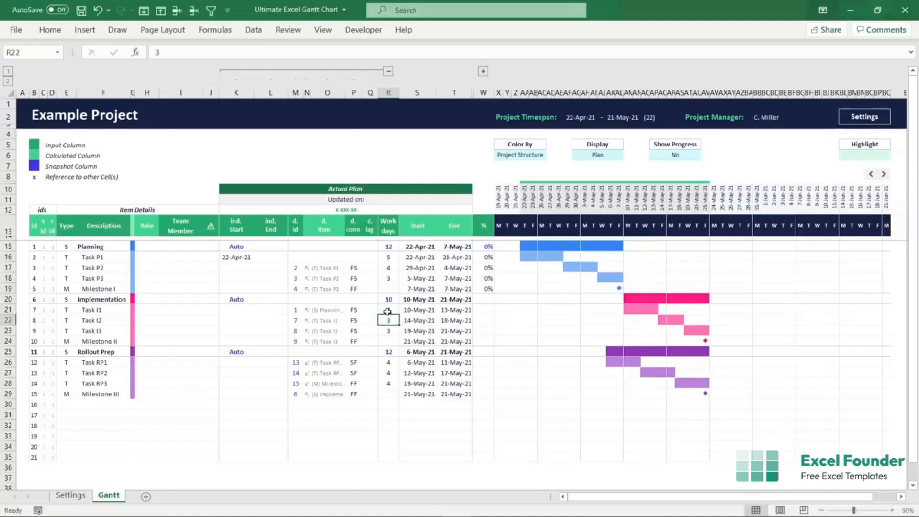
key(ctrl+z)
key(ctrl+z)
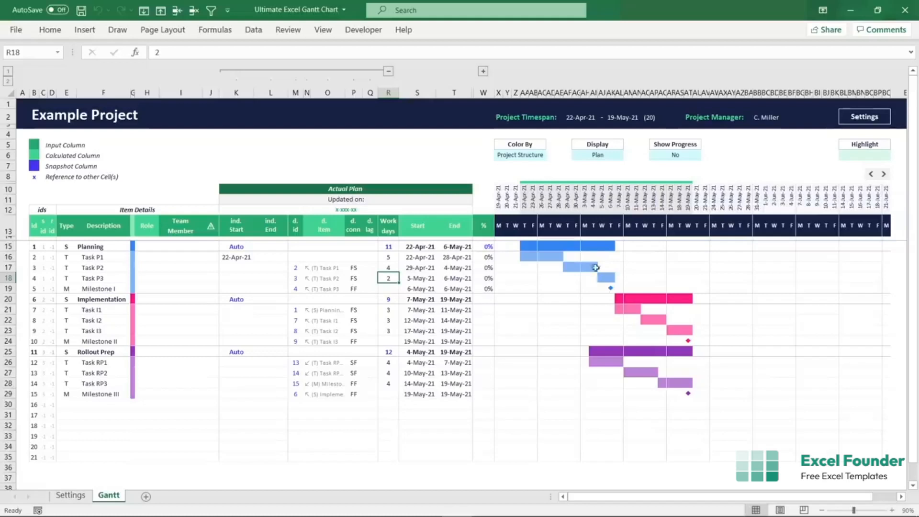
Set the Gantt chart's Color By option to Team Roles.
click(535, 156)
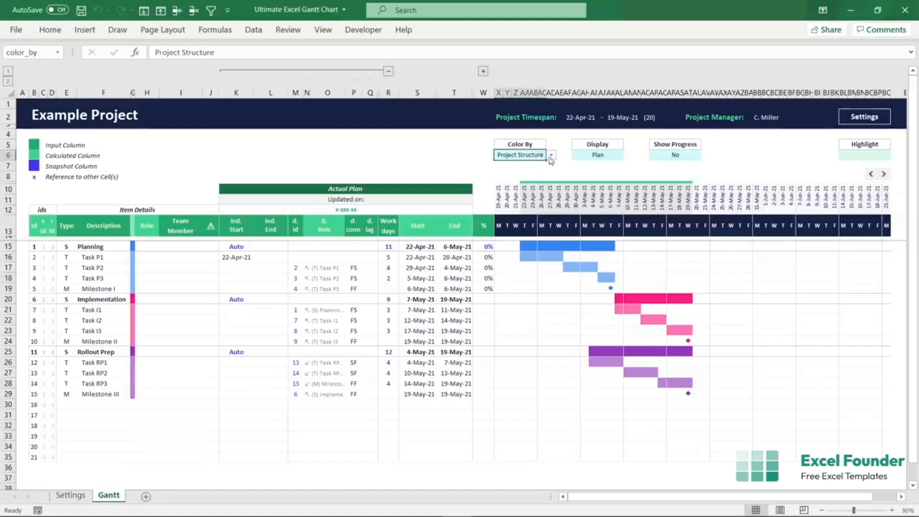
click(551, 157)
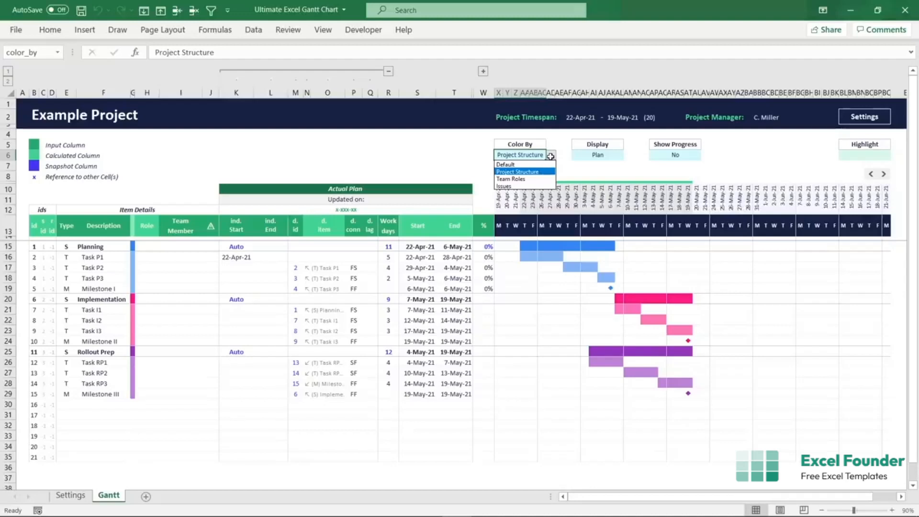
click(551, 157)
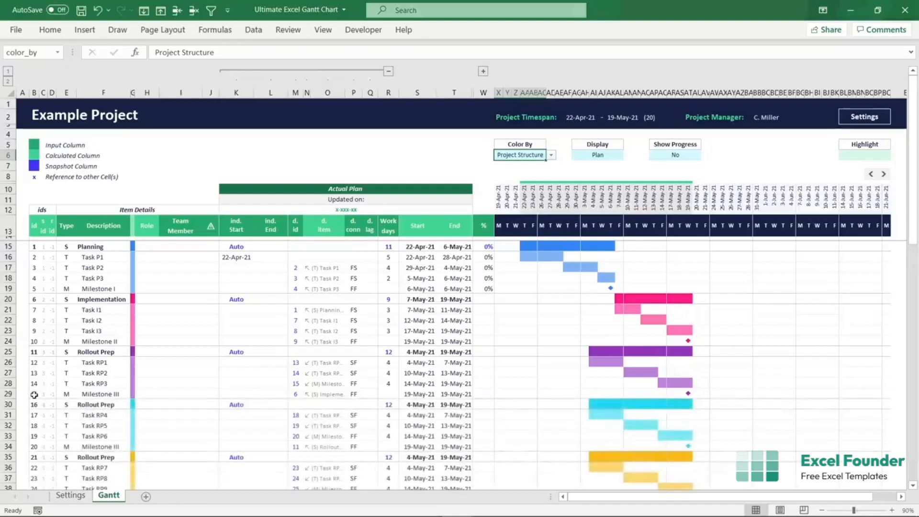
scroll(34, 395, down, 7)
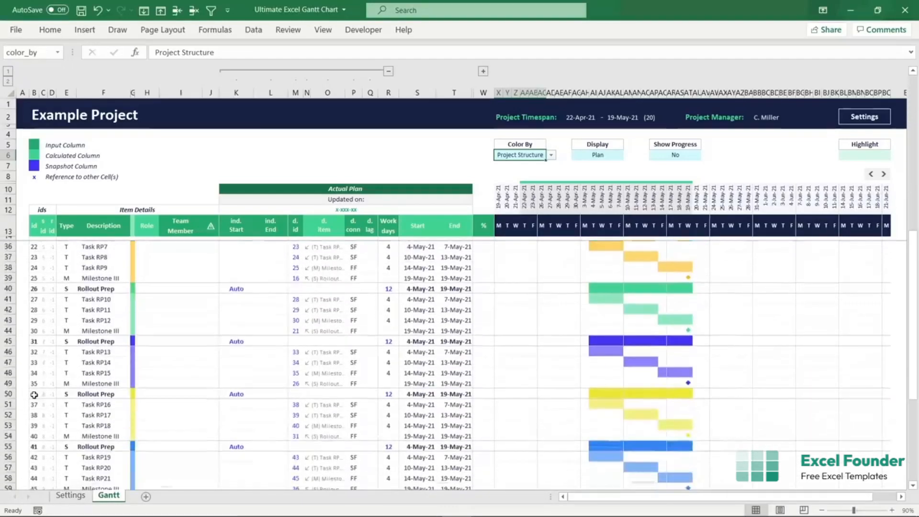
scroll(34, 394, down, 2)
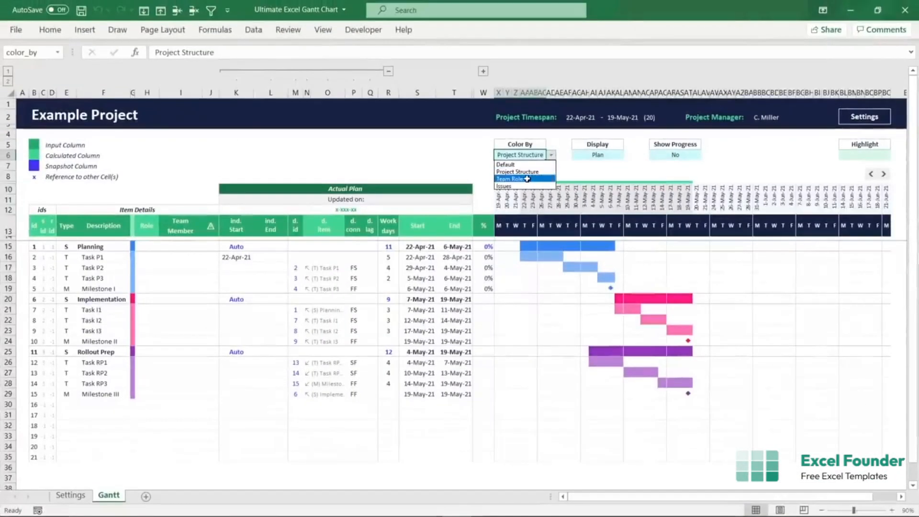
click(535, 178)
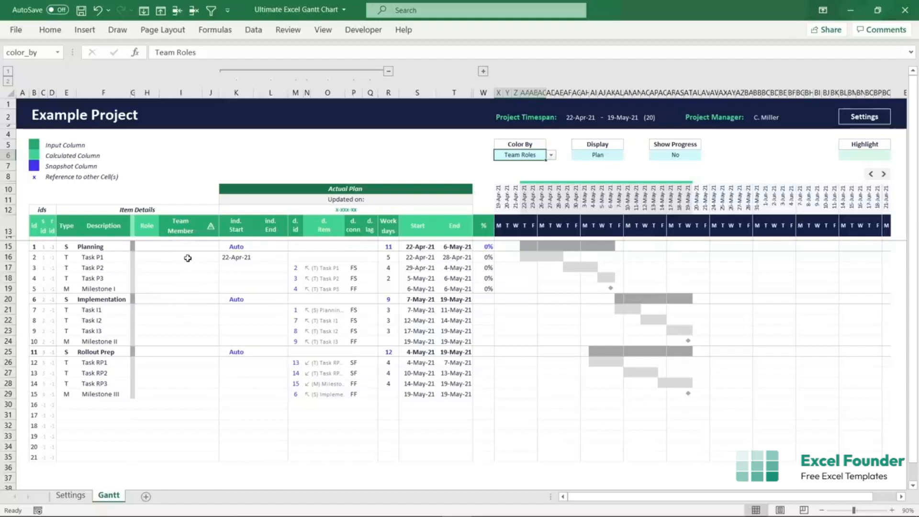
Check which team members can be assigned to Task P1.
click(188, 258)
click(208, 257)
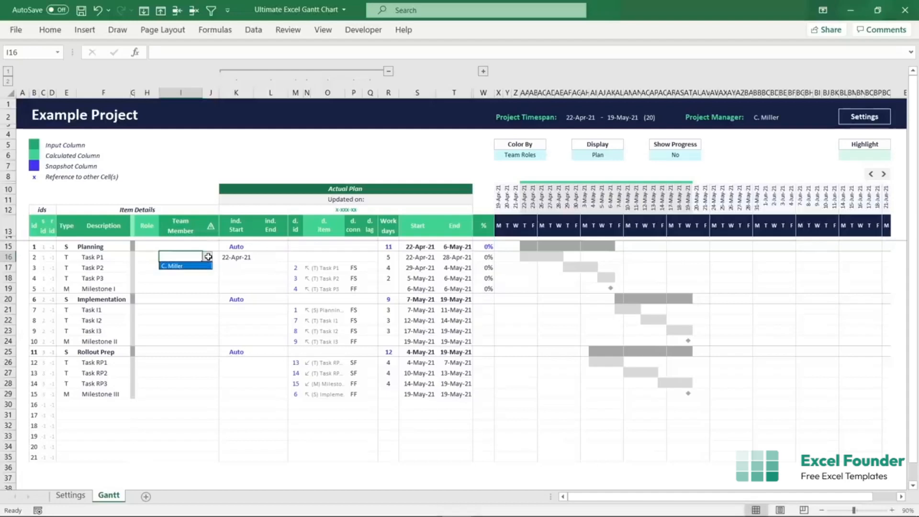
click(208, 256)
Add the project role types Coding with code COD and Design with code DES in the Settings sheet.
click(874, 119)
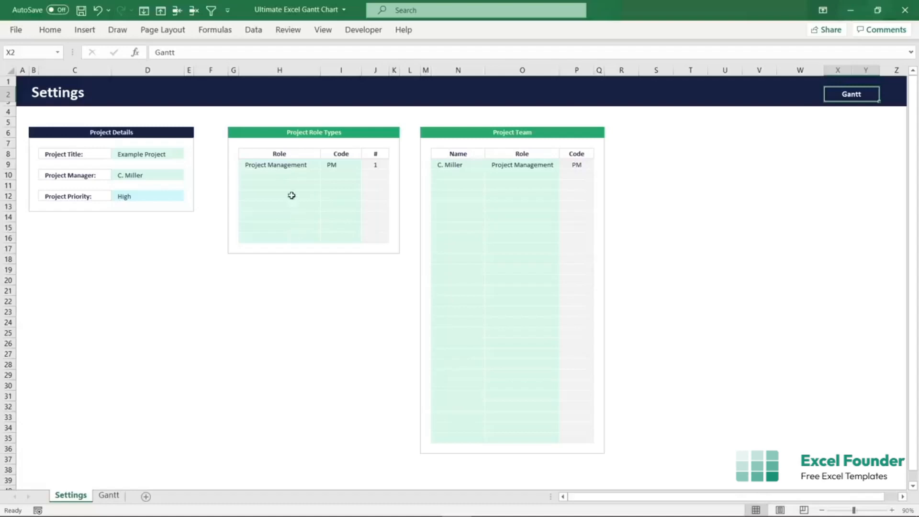
click(284, 175)
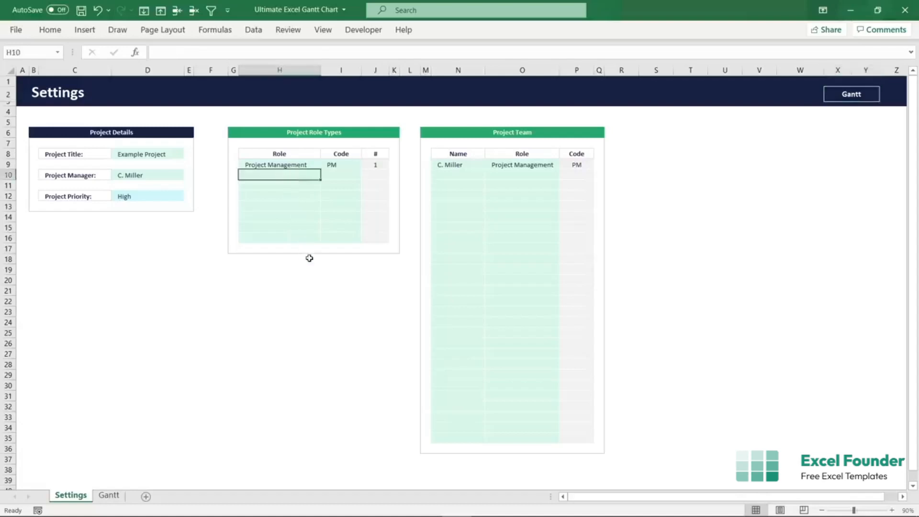
text(Coding)
key(Tab)
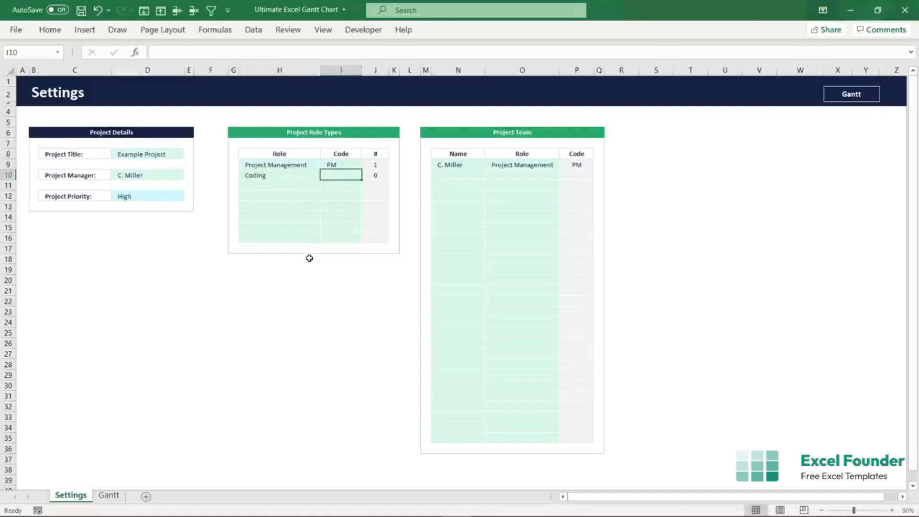
text(COD)
key(Return)
text(Design)
key(Tab)
text(DES)
key(Return)
Add the role types Marketing (MAR), Finance (FIN) and External Consulting (ECS) below Design.
text(Marketing	MAR)
key(Return)
text(Finance)
key(Tab)
text(FIN)
key(Return)
text(External Consulting	ECS)
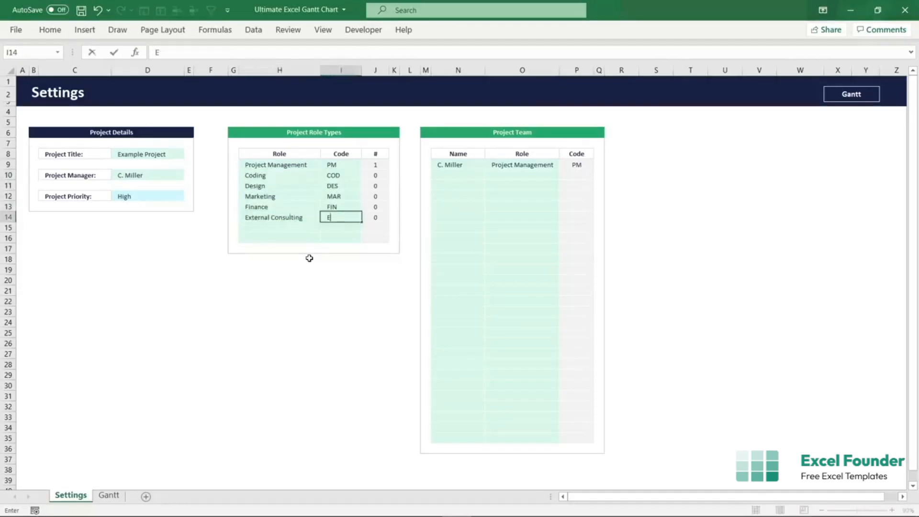
key(Tab)
Enter the names of two new members in the Project Team table and give both the Coding role.
click(461, 176)
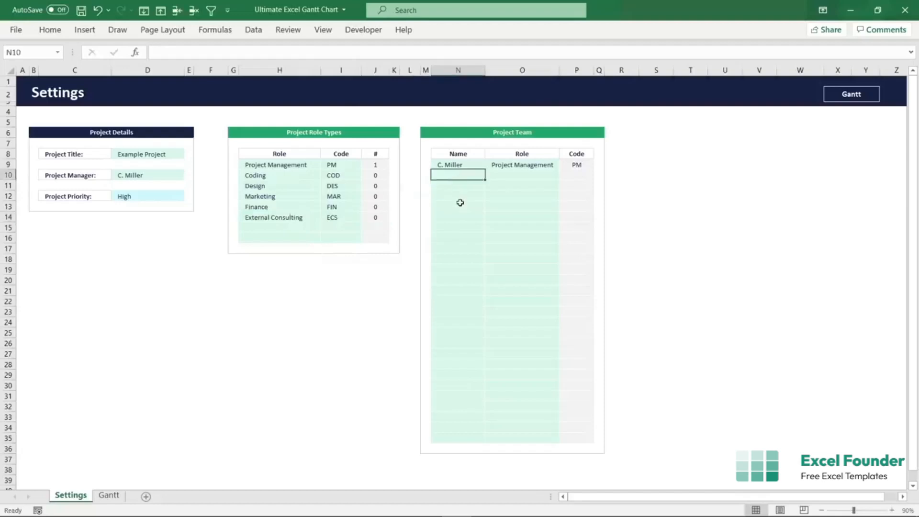
text(T. Suarez)
key(Tab)
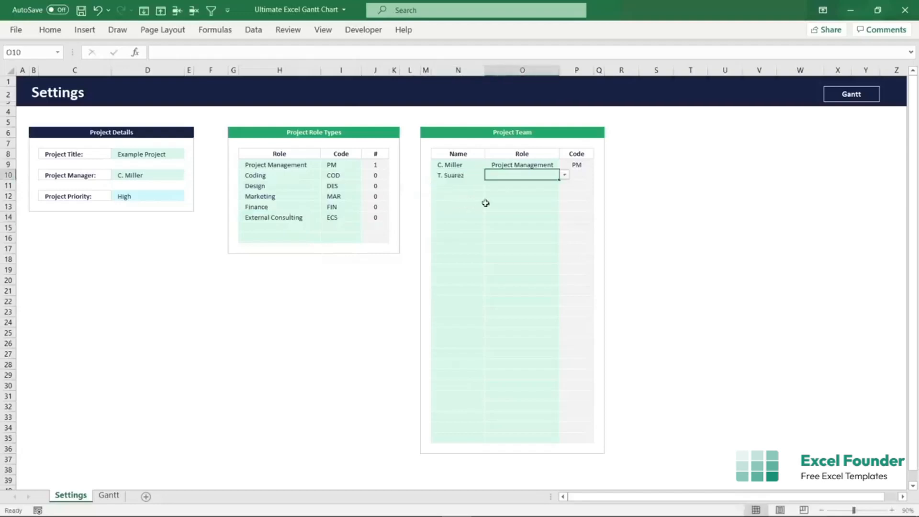
click(565, 175)
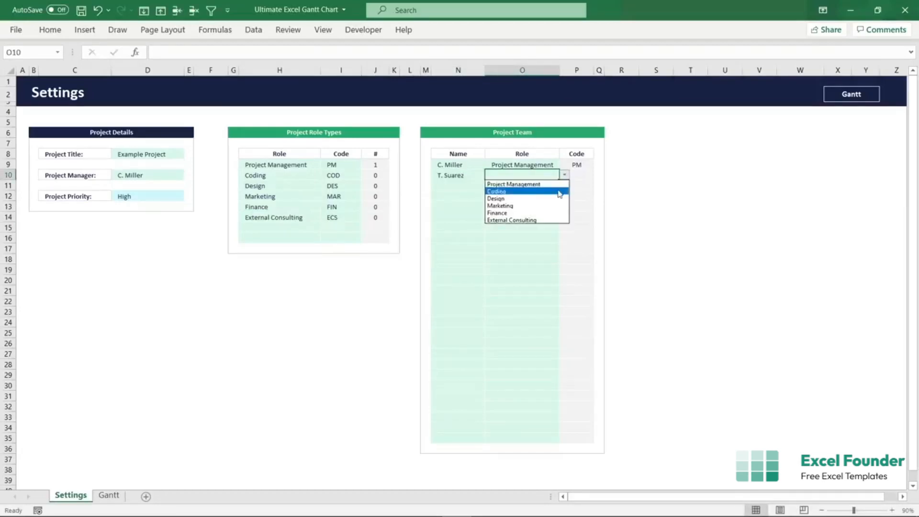
click(557, 190)
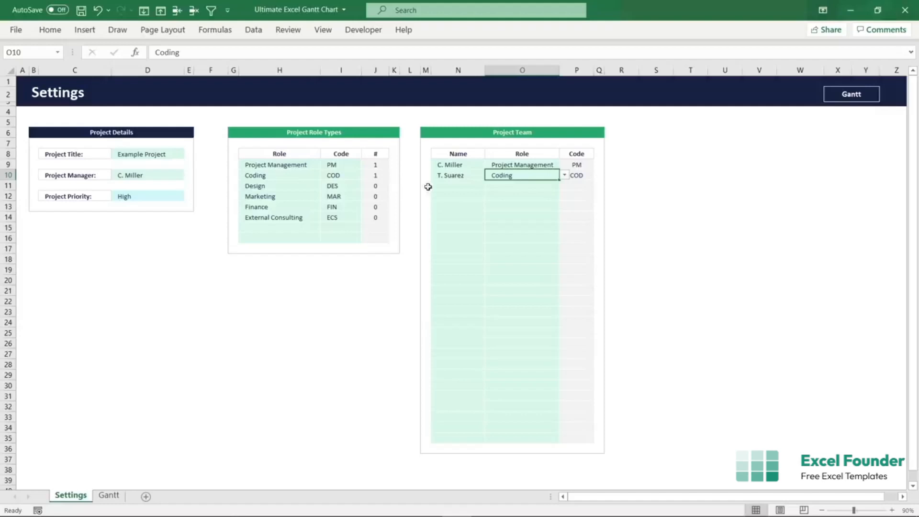
click(446, 186)
text(J. Anthony)
key(Tab)
click(564, 185)
click(531, 200)
Enter the names of two more team members, giving the first the Design role and the second the Finance role.
click(453, 196)
text(N. Mason)
click(564, 196)
click(531, 216)
click(457, 206)
text(J. Griffin)
key(Tab)
click(565, 207)
click(555, 245)
Enter the names of the last two team members with the roles Marketing and External Consulting.
click(464, 218)
text(Y. Lin)
key(Tab)
click(565, 217)
click(545, 248)
text(L. Pearson)
key(Tab)
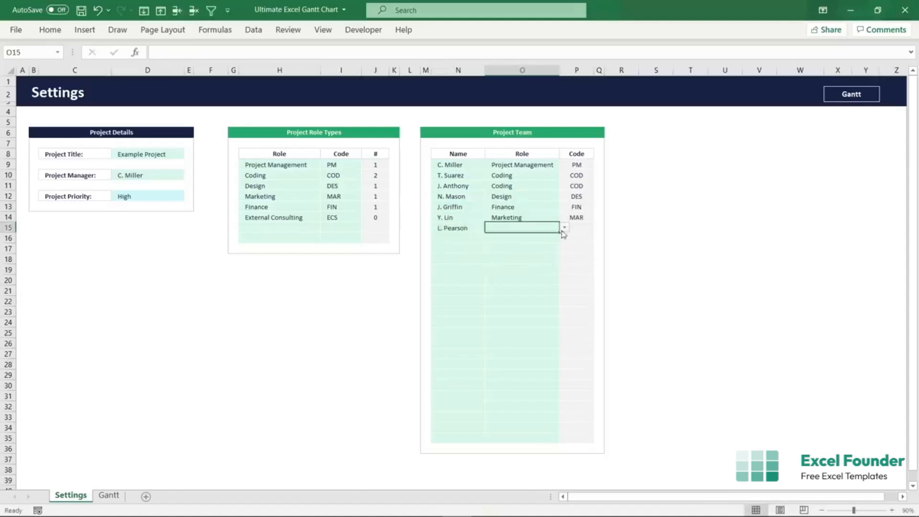
click(564, 228)
click(539, 274)
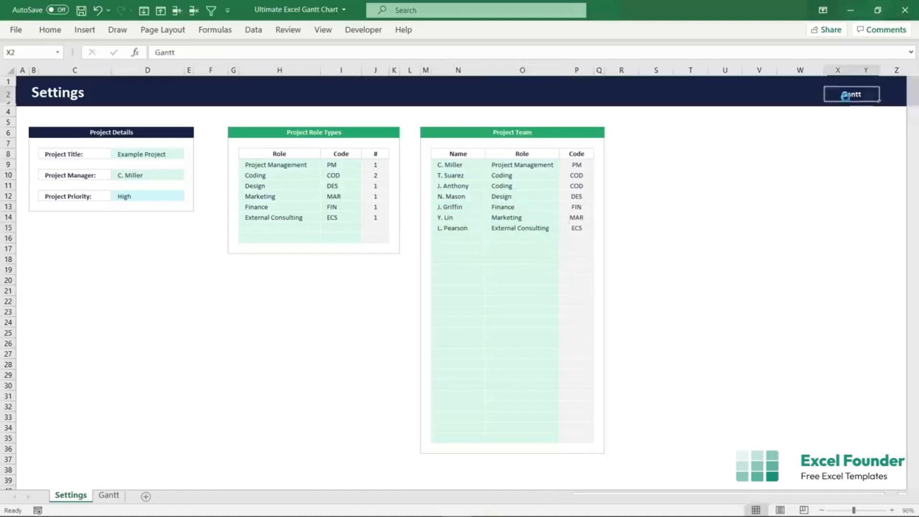
Return to the Gantt sheet and assign the project manager as Task P1's team member.
click(846, 94)
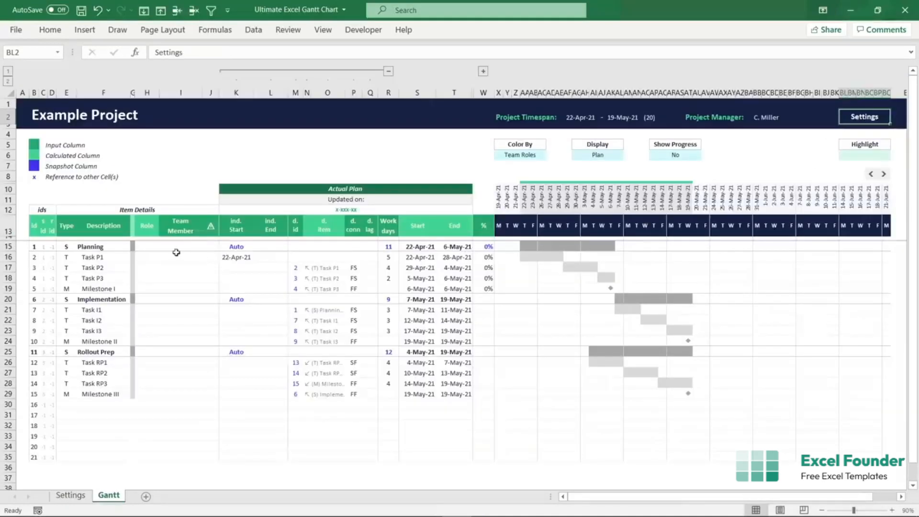
click(180, 256)
click(207, 257)
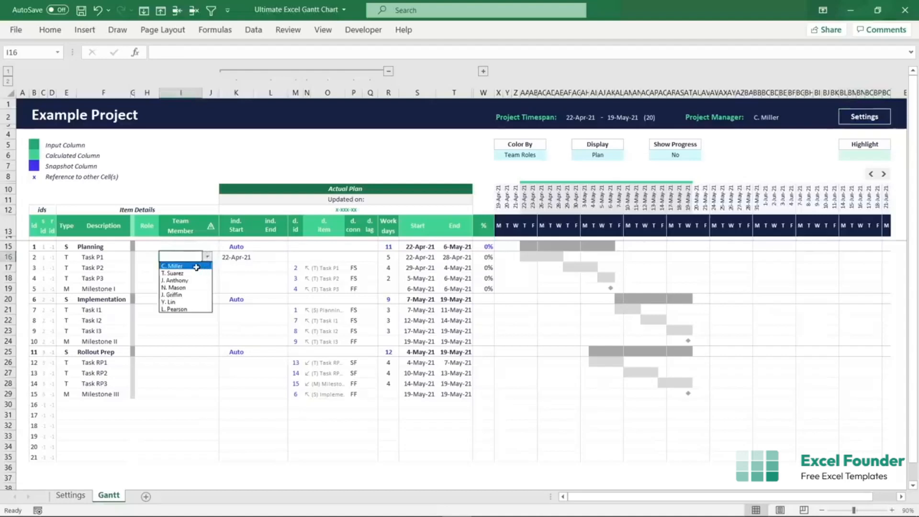
click(198, 266)
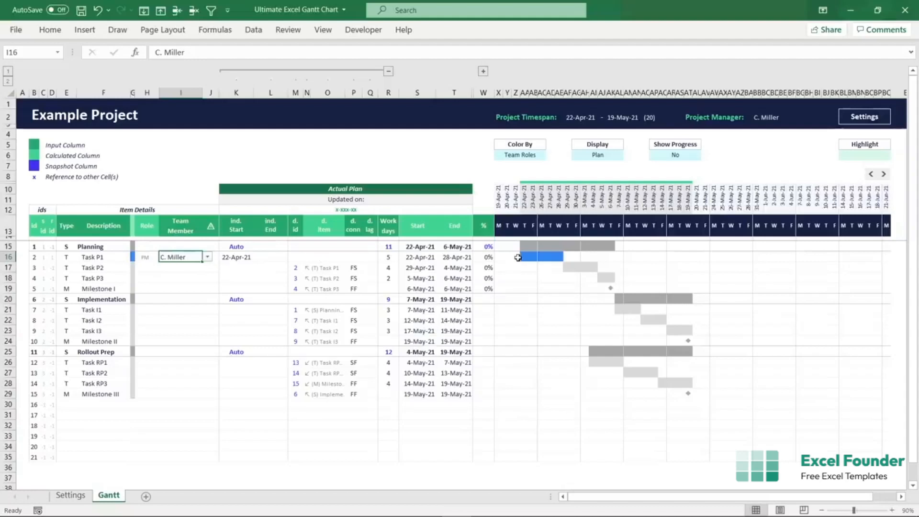
Assign the Finance member to Task P2, the External Consulting member to Task P3 and the project manager to Milestone I.
click(178, 266)
click(205, 267)
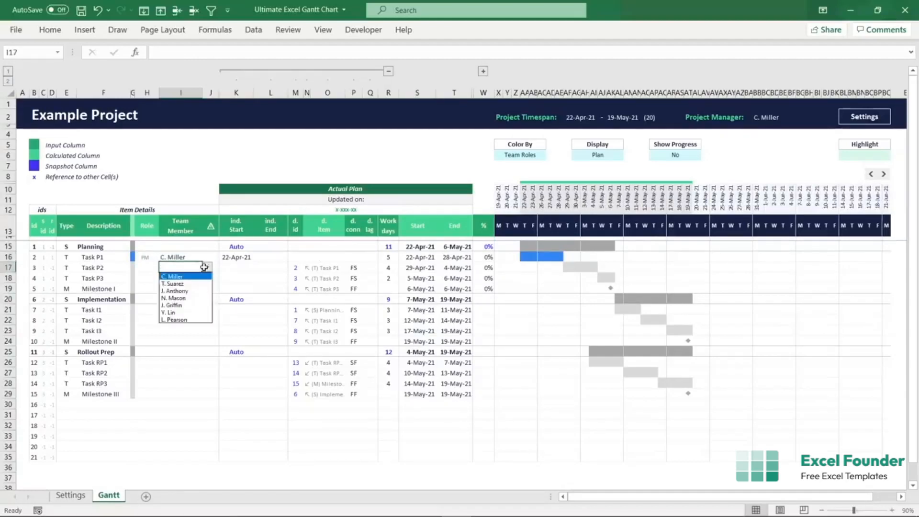
click(175, 305)
click(201, 277)
click(205, 277)
click(176, 329)
click(203, 288)
click(205, 288)
click(174, 297)
Assign the first Coding member to both Task I1 and Task I2.
click(182, 309)
click(205, 309)
click(174, 325)
click(182, 320)
click(204, 320)
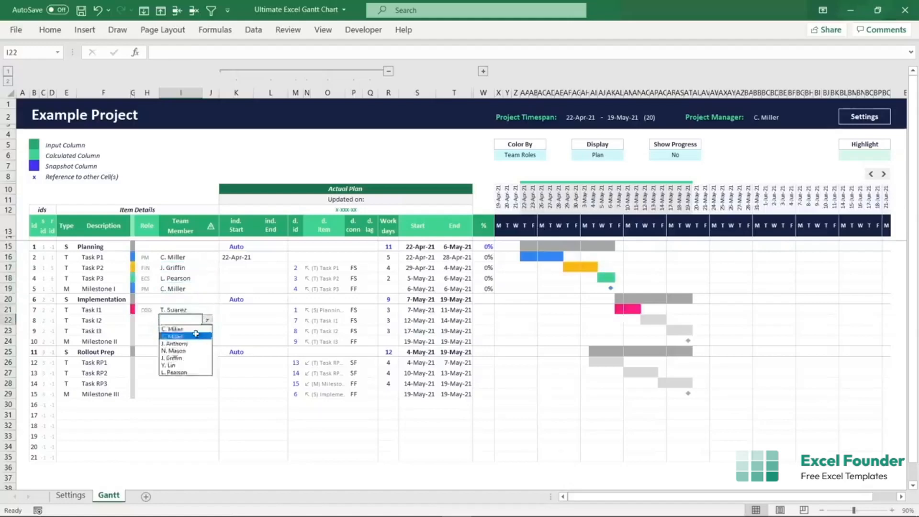
click(186, 343)
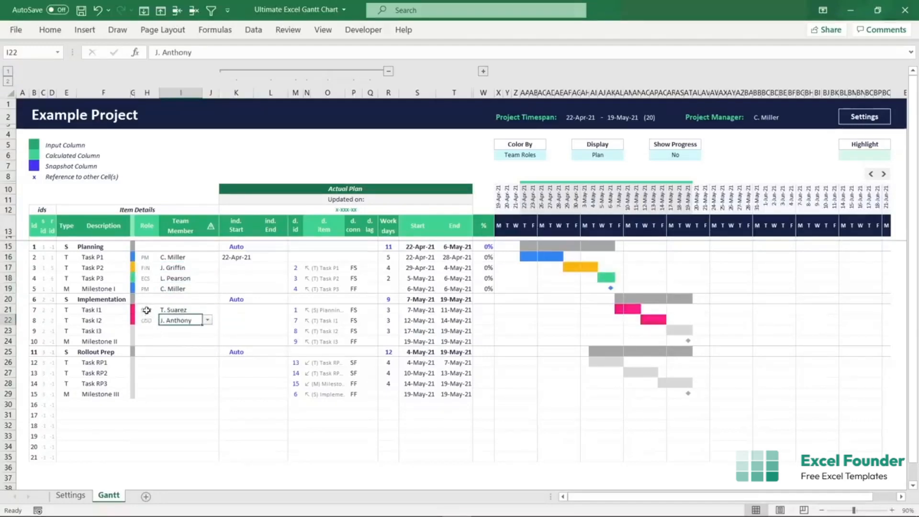
click(207, 320)
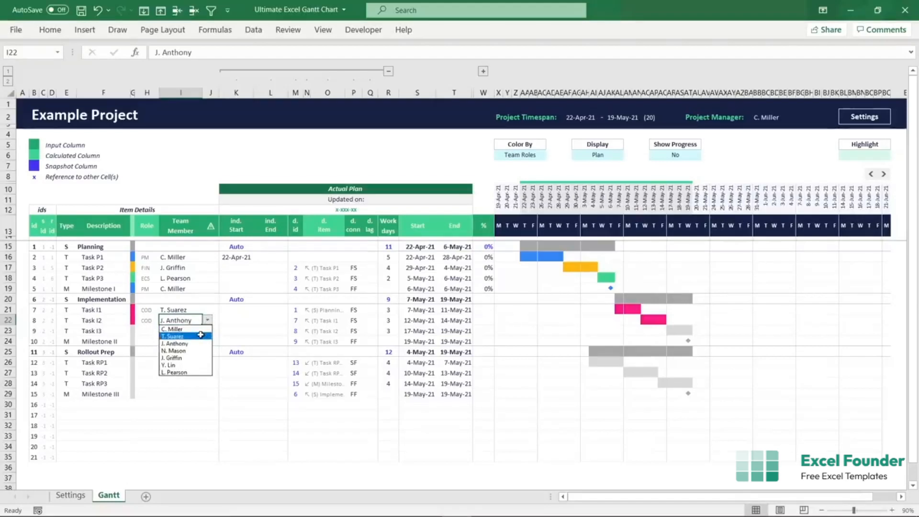
click(200, 335)
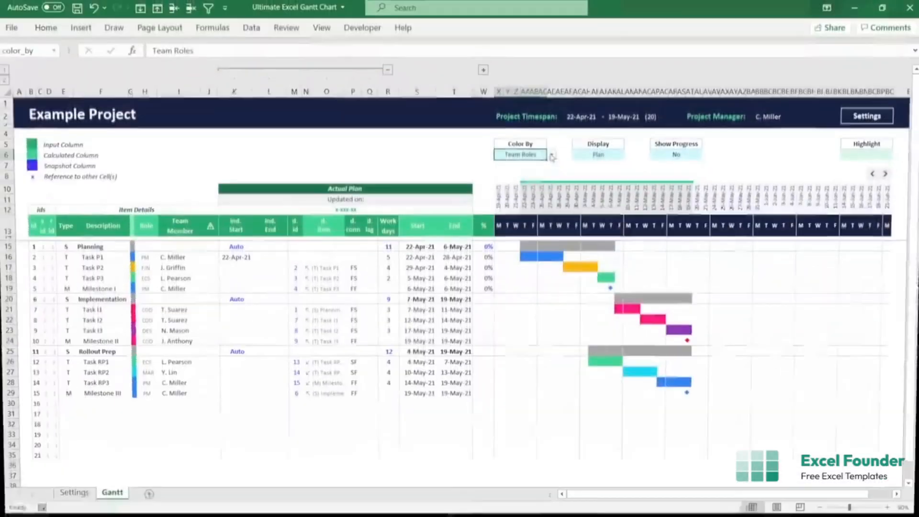
Color the chart by Issues and flag Task P1, Task P3 and Milestone I with the warning symbol.
click(551, 156)
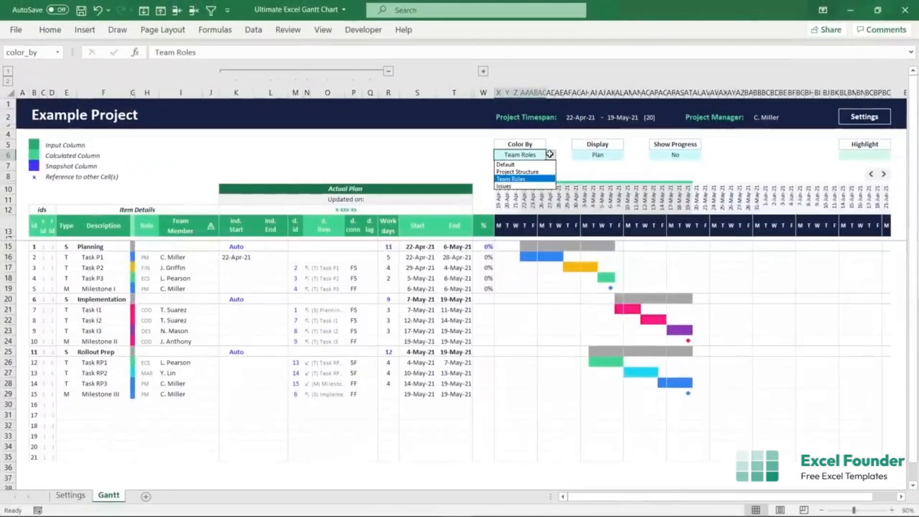
click(541, 189)
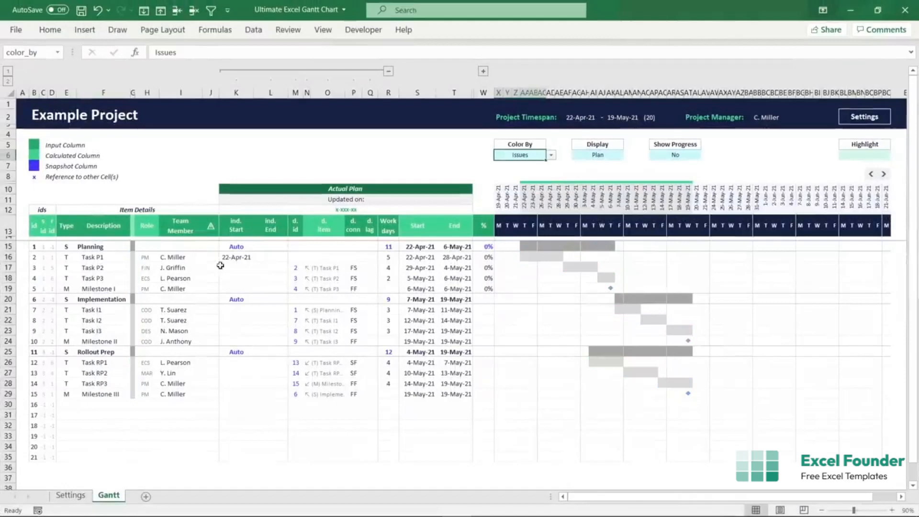
click(212, 257)
click(223, 257)
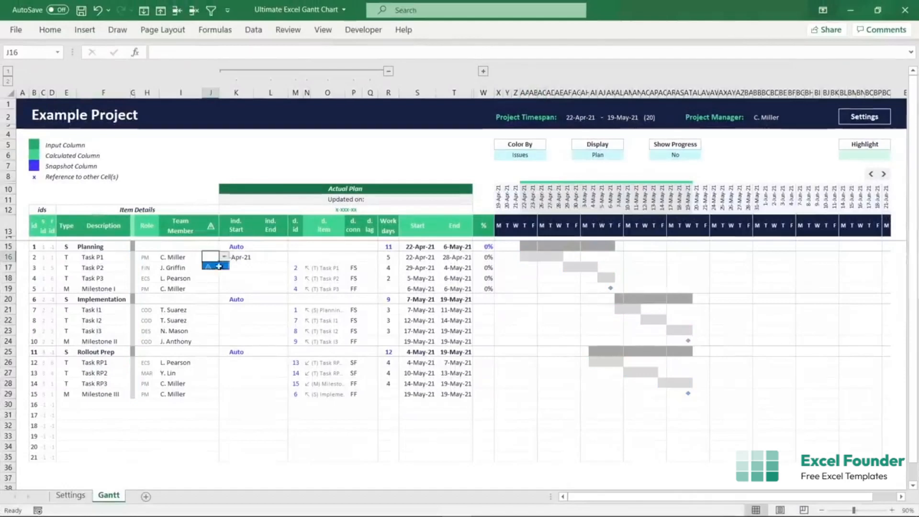
click(212, 266)
click(210, 278)
click(223, 277)
click(222, 287)
click(212, 289)
click(223, 288)
click(216, 296)
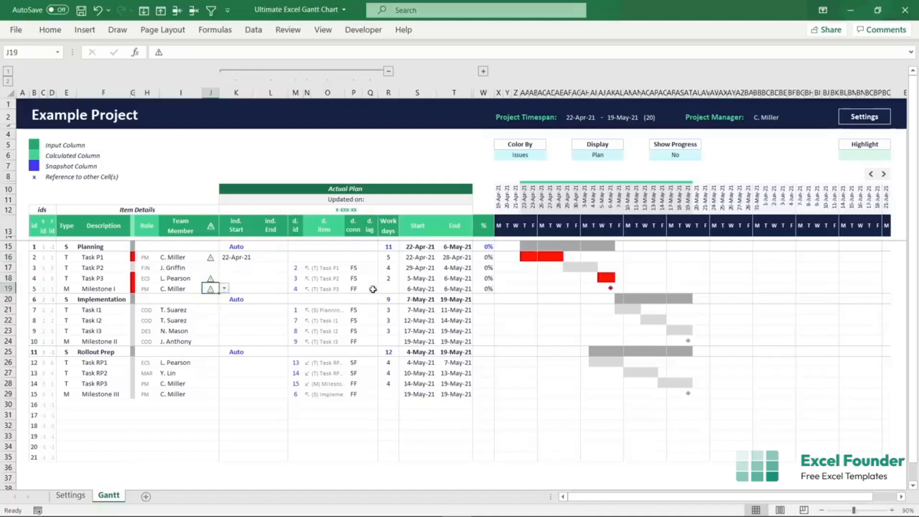
Set the chart's Color By option to Default.
click(521, 156)
click(551, 155)
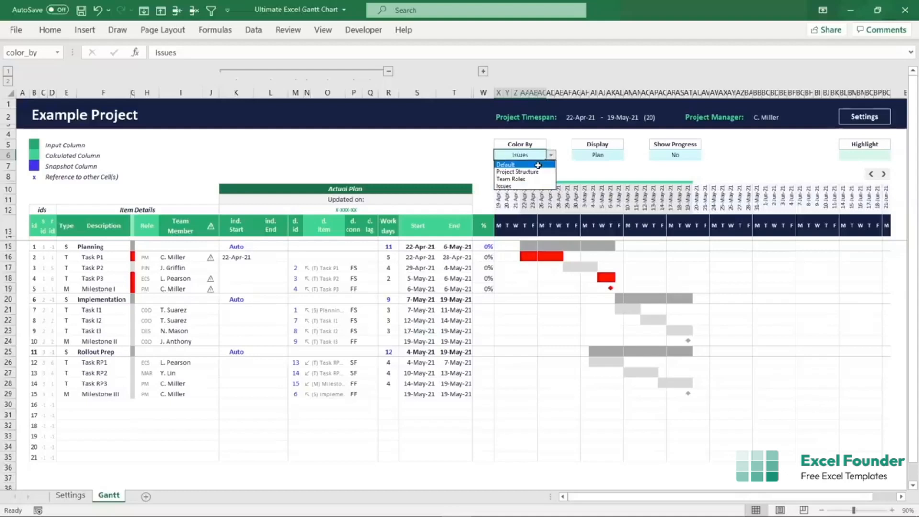
click(538, 165)
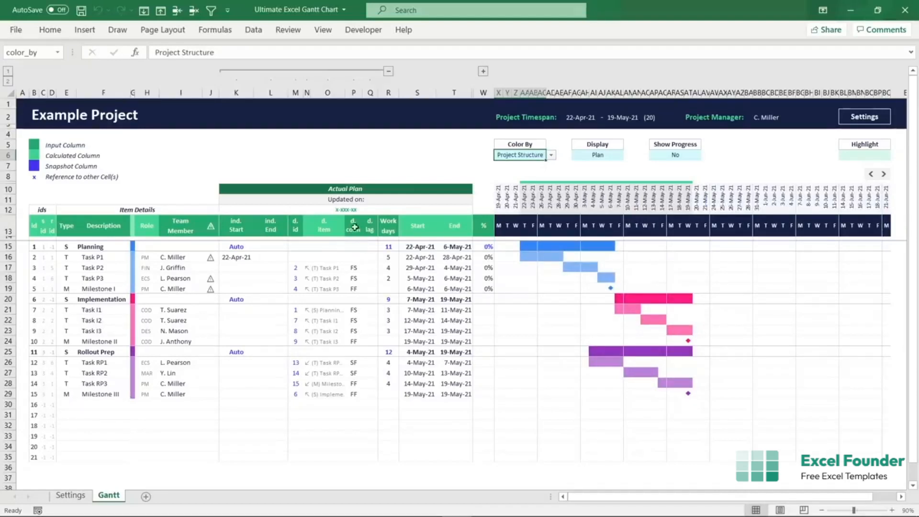
Set the Actual Plan's Updated on date to 1-Apr-21.
click(346, 210)
text(1-A)
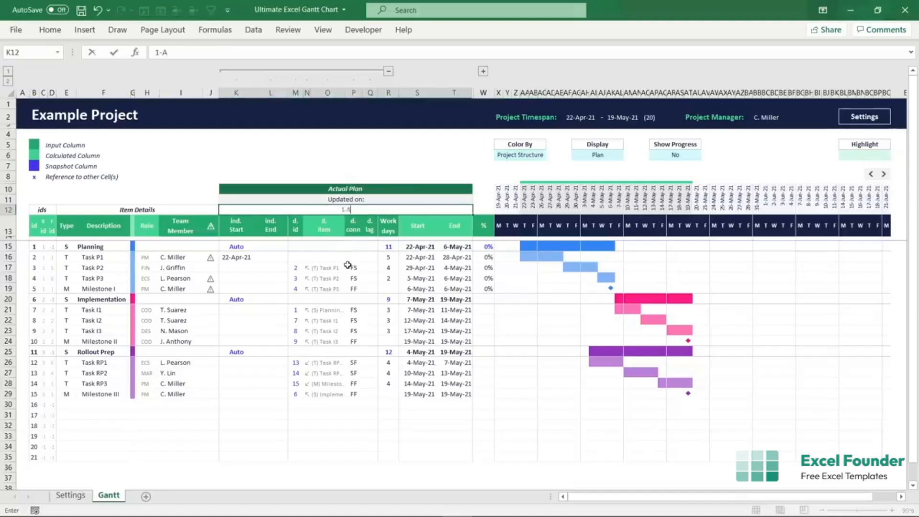
text(pr-2)
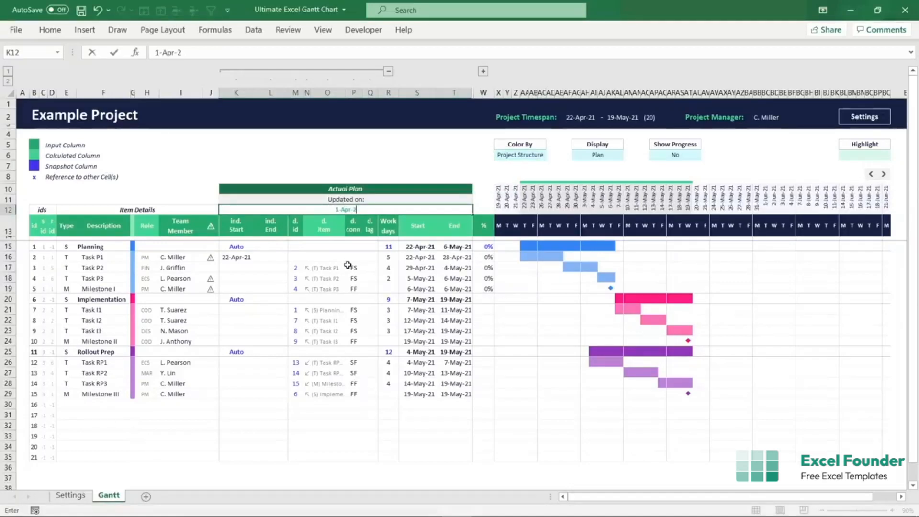
text(1)
key(Return)
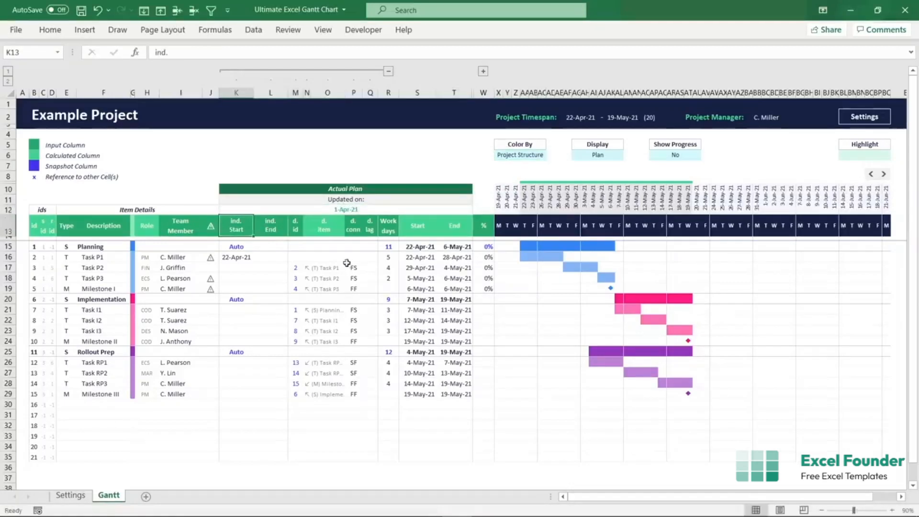
Collapse the Actual Plan's detail columns and expand the hidden Base Plan columns.
click(388, 71)
click(230, 224)
click(256, 225)
click(298, 226)
click(324, 71)
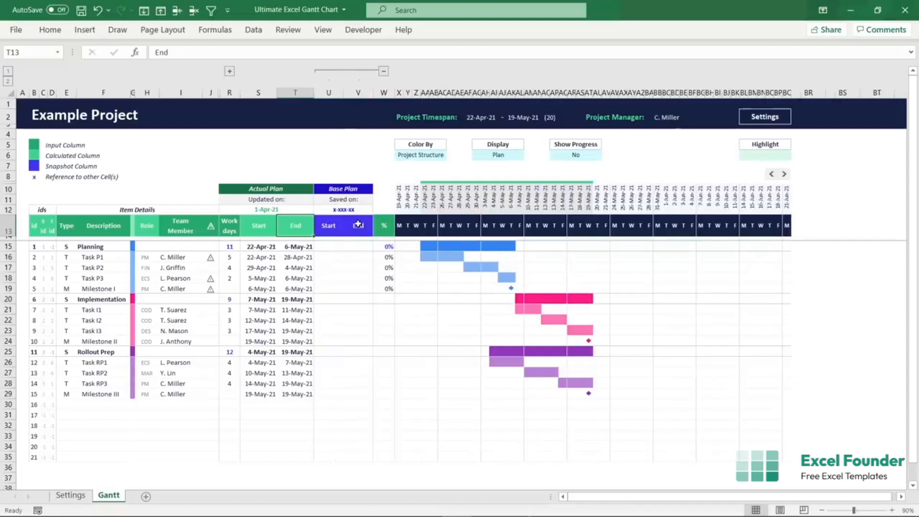
Copy the Actual Plan's Start and End dates for all items into the Base Plan columns as values only.
drag(261, 246, 287, 390)
key(ctrl+c)
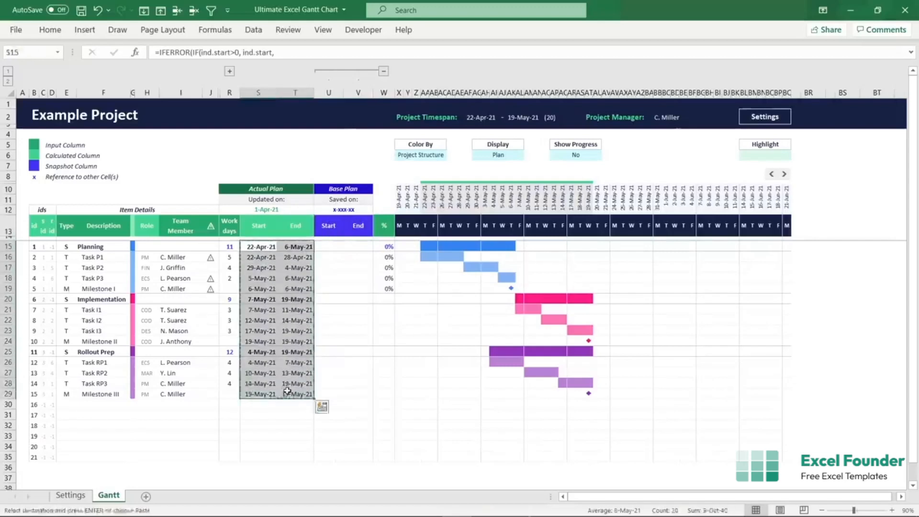
right_click(323, 246)
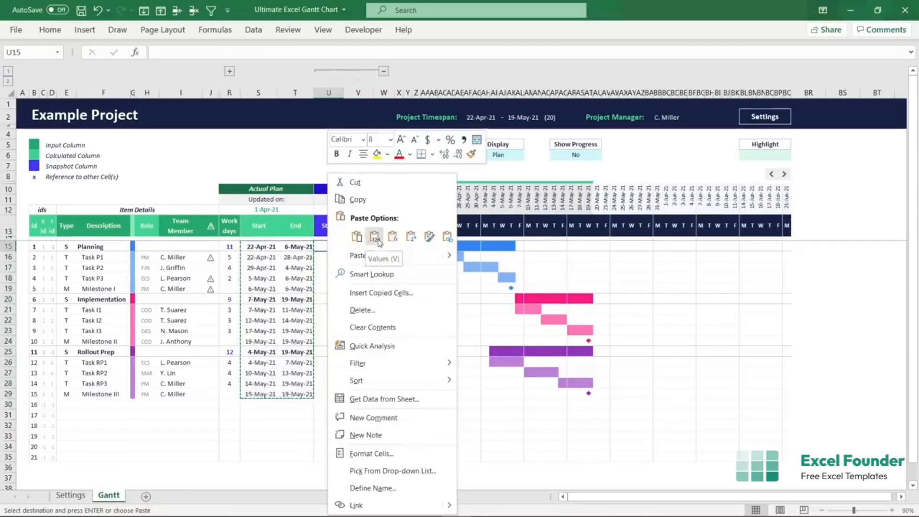
click(378, 242)
key(Escape)
Set the Base Plan's Saved on date to 1-Apr-21.
click(350, 211)
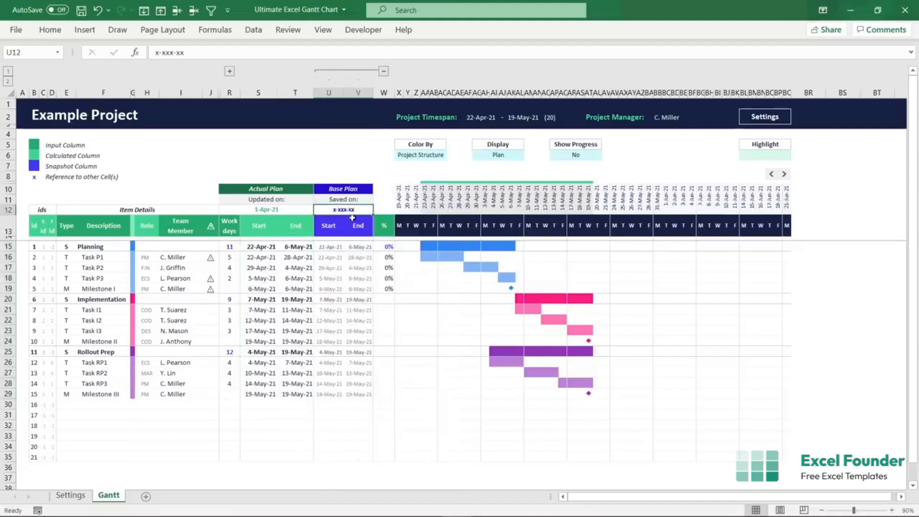
text(1-Apr-)
key(Return)
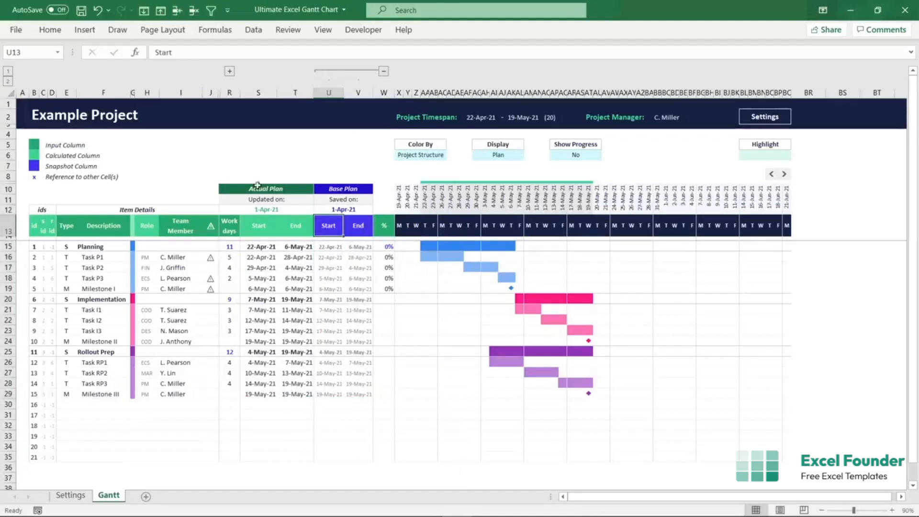
Expand the Actual Plan's detail columns and set its Updated on date to 15-Apr-21.
click(229, 71)
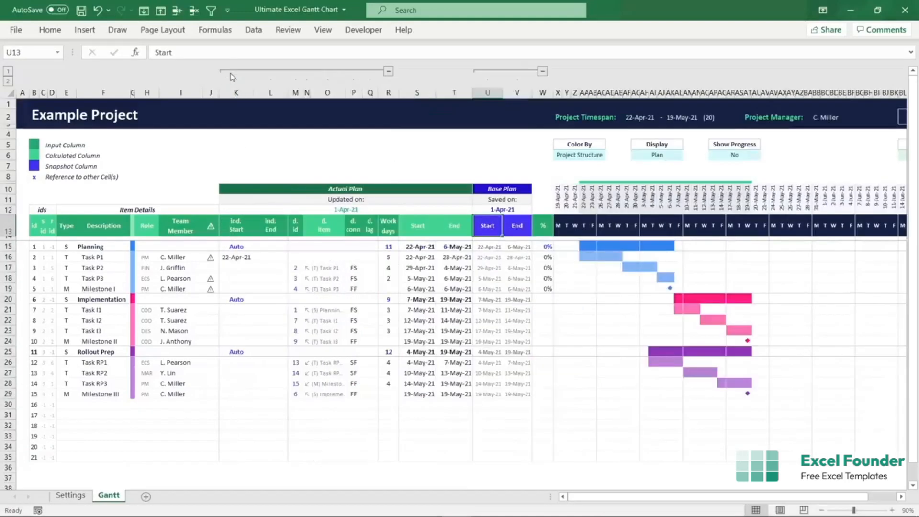
click(307, 208)
text(15-Apr-21)
key(Return)
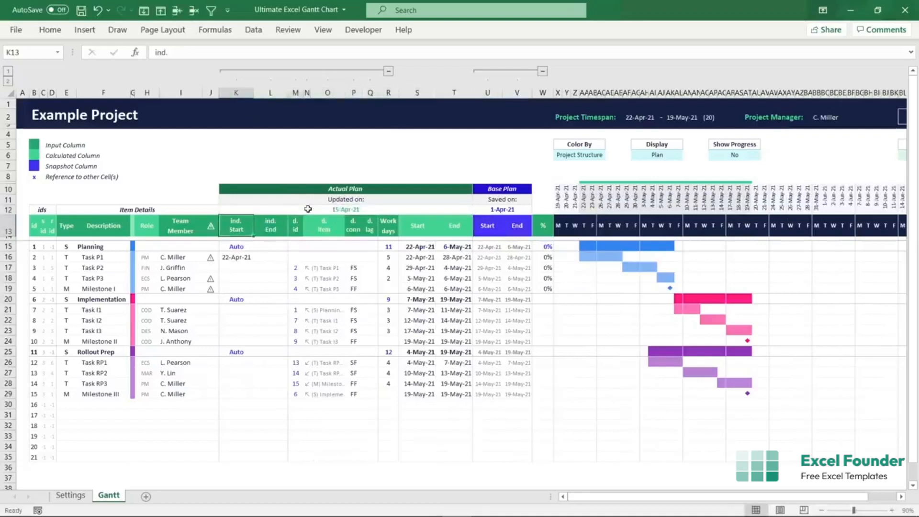
Set Task P1's independent start date to 6-May-21.
click(242, 259)
text(6-)
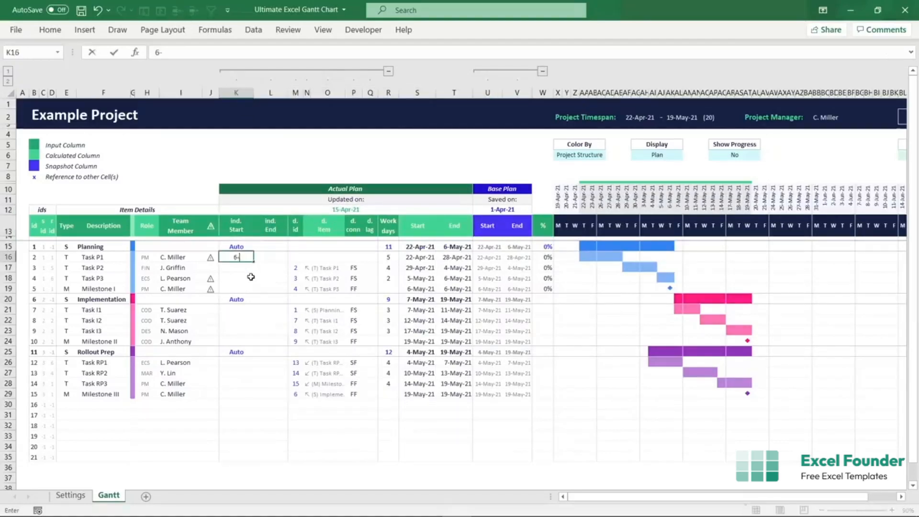
text(May-21)
key(Return)
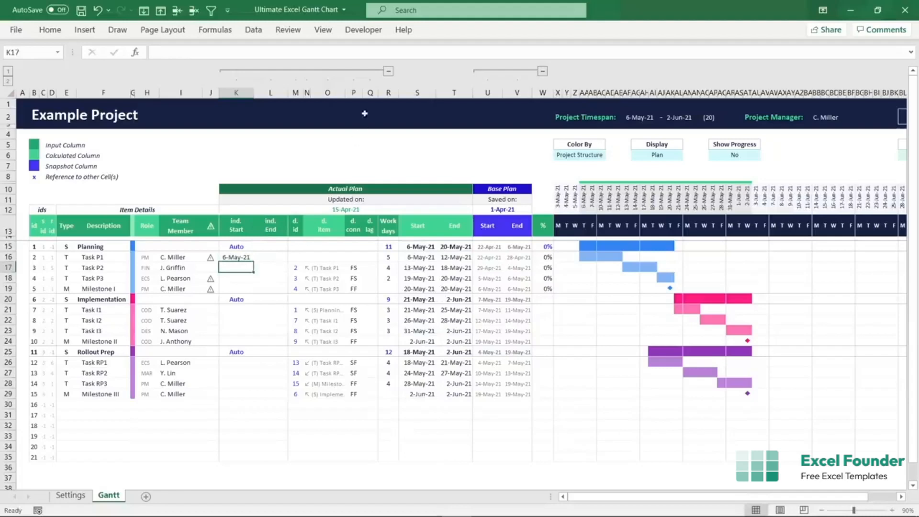
Collapse the Actual Plan's detail columns and compare the Planning section's actual dates with its base dates.
click(386, 69)
click(263, 247)
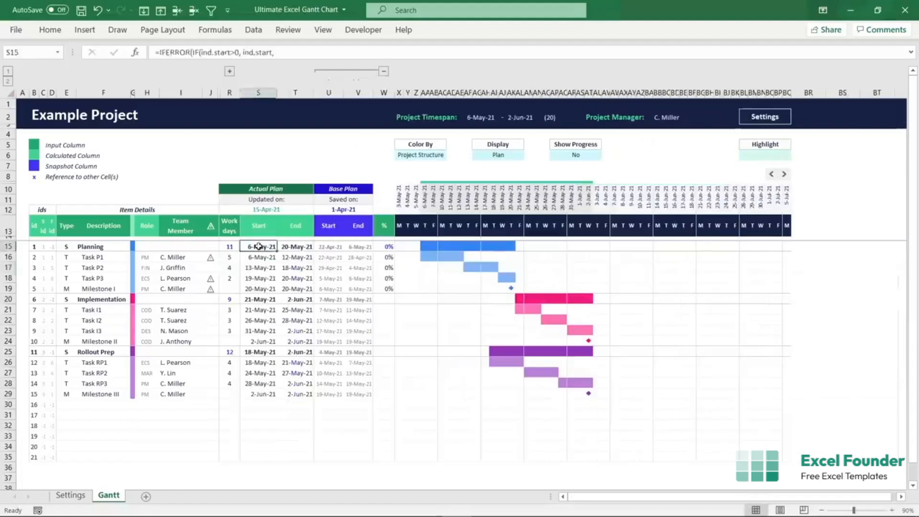
click(291, 246)
click(329, 247)
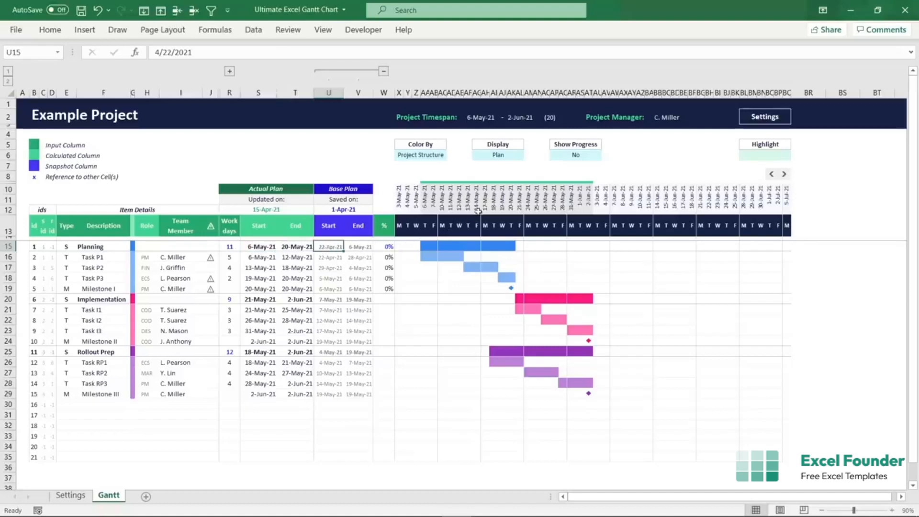
Set the chart's Display option to Plan vs Base.
click(517, 154)
click(529, 155)
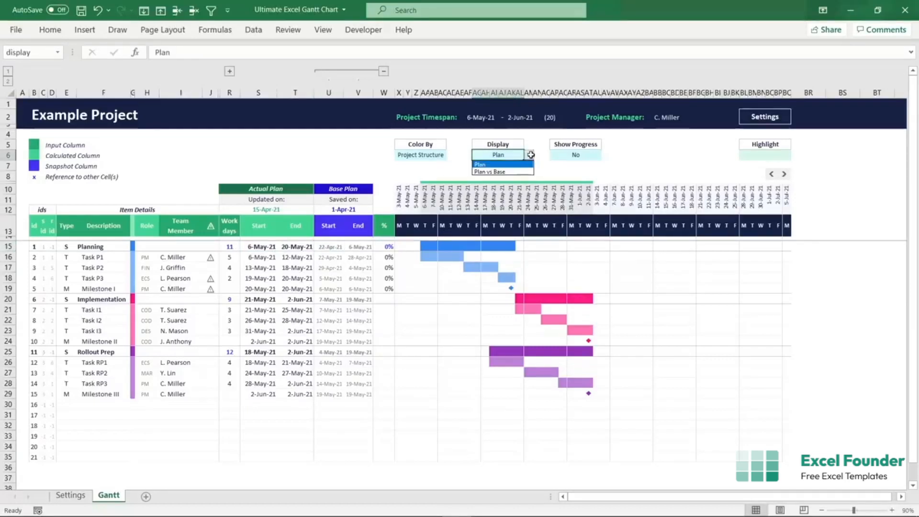
click(510, 171)
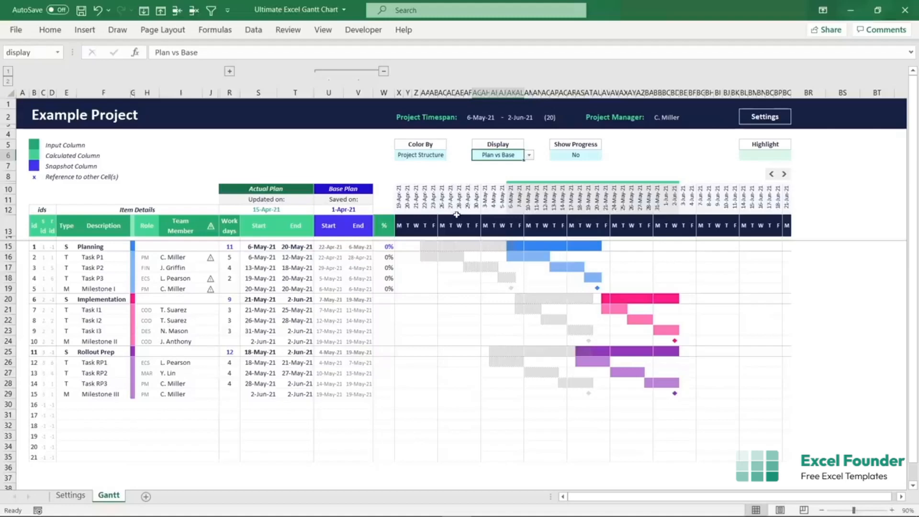
Set the chart's Display option back to Plan and collapse the Base Plan columns.
click(529, 156)
click(513, 164)
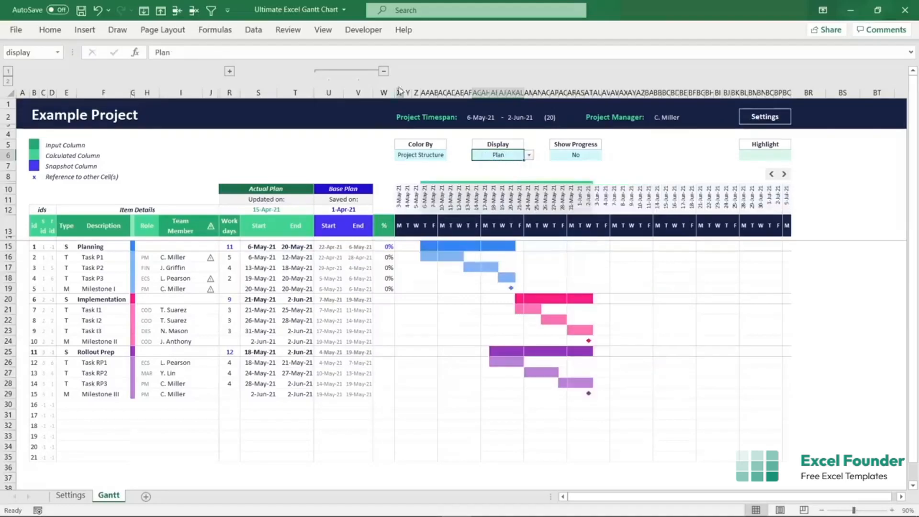
click(384, 71)
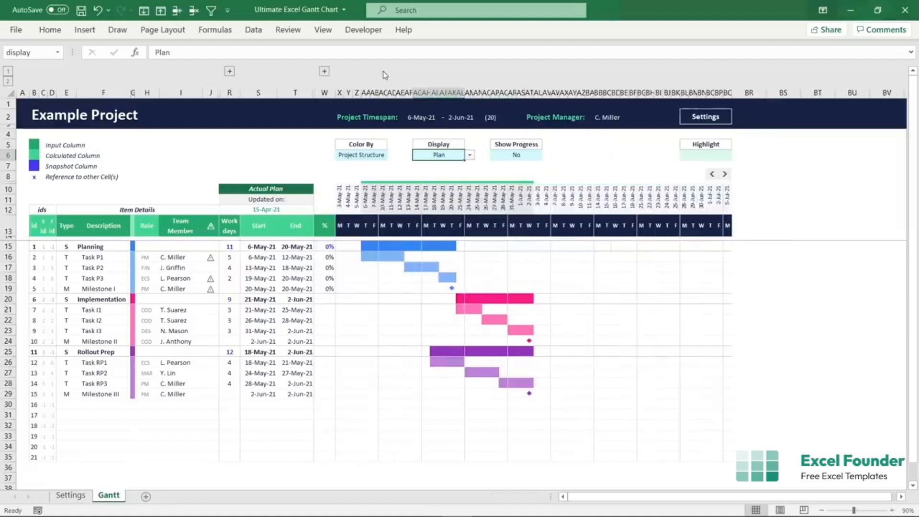
Set Task P1's completion to 100% and set the chart's Show Progress option to Yes.
click(326, 257)
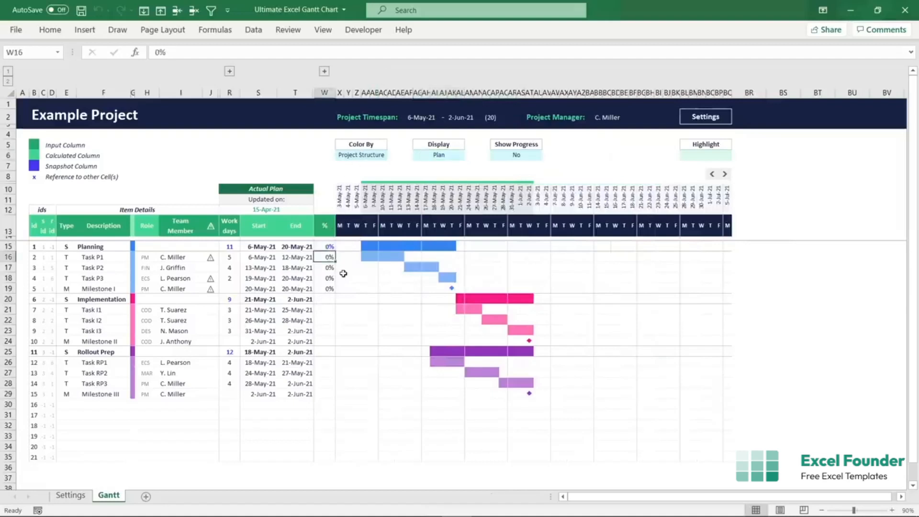
text(100)
key(Return)
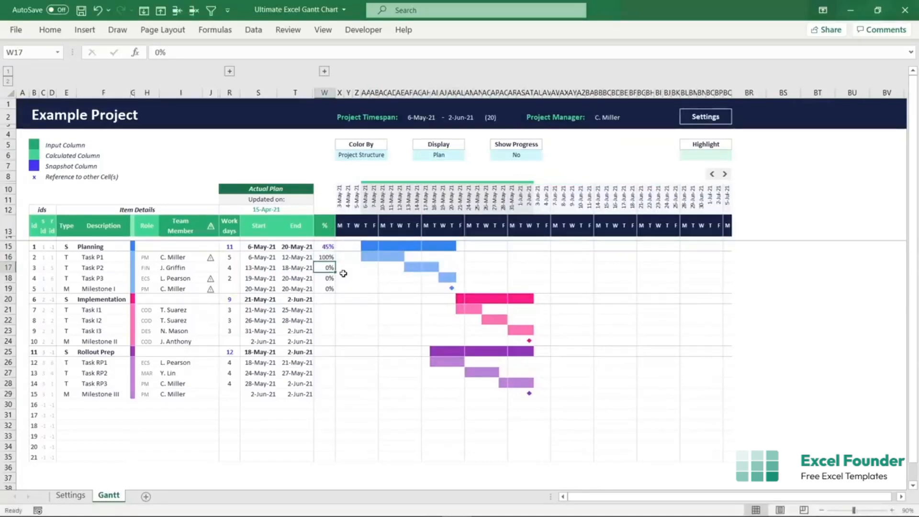
click(526, 156)
click(547, 156)
click(528, 164)
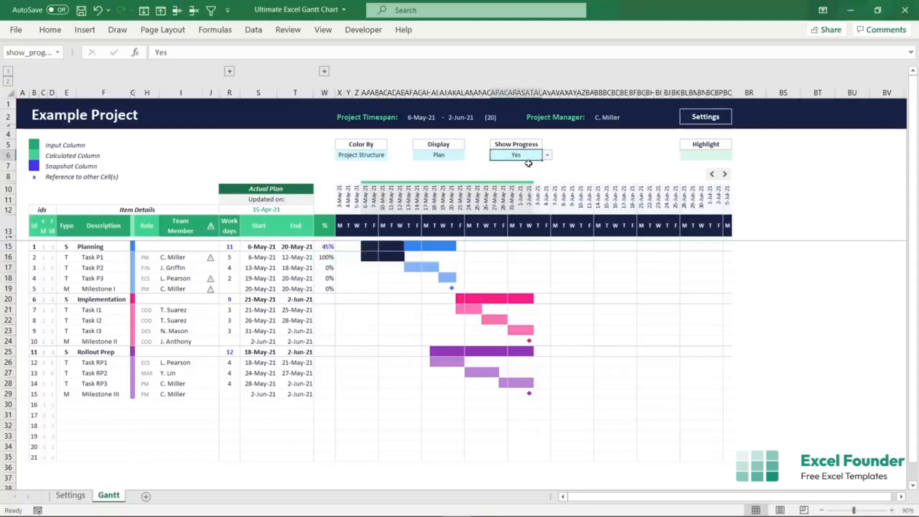
Set the completion of Task P2 to 100%, Task P3 to 50% and Milestone I to 100%.
click(329, 268)
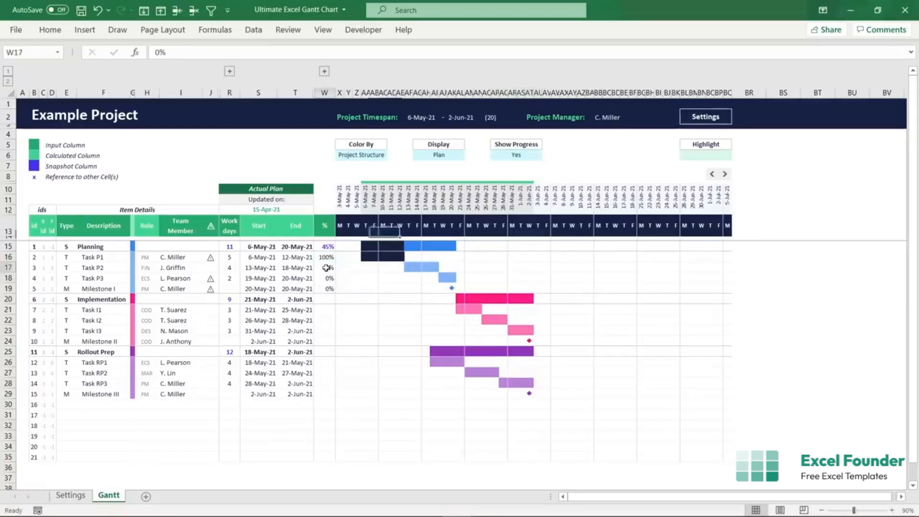
text(100)
key(Return)
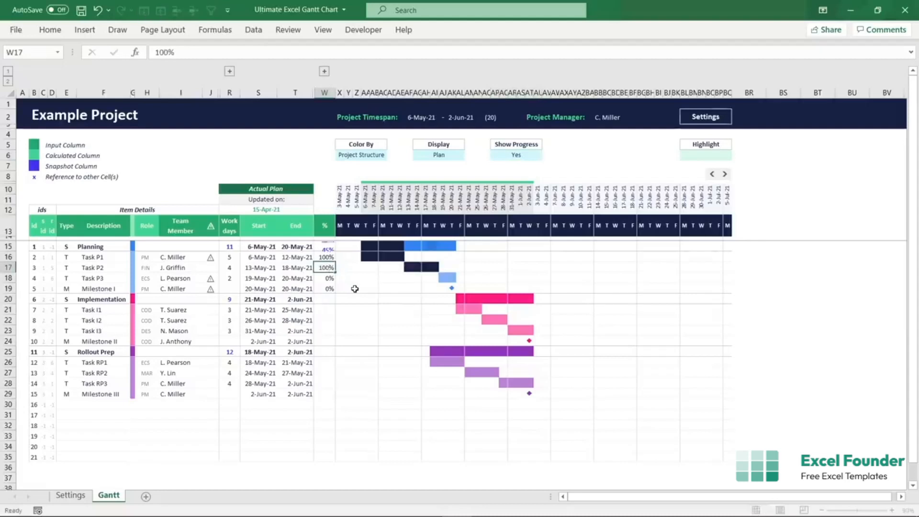
text(50)
key(Return)
text(100)
key(Return)
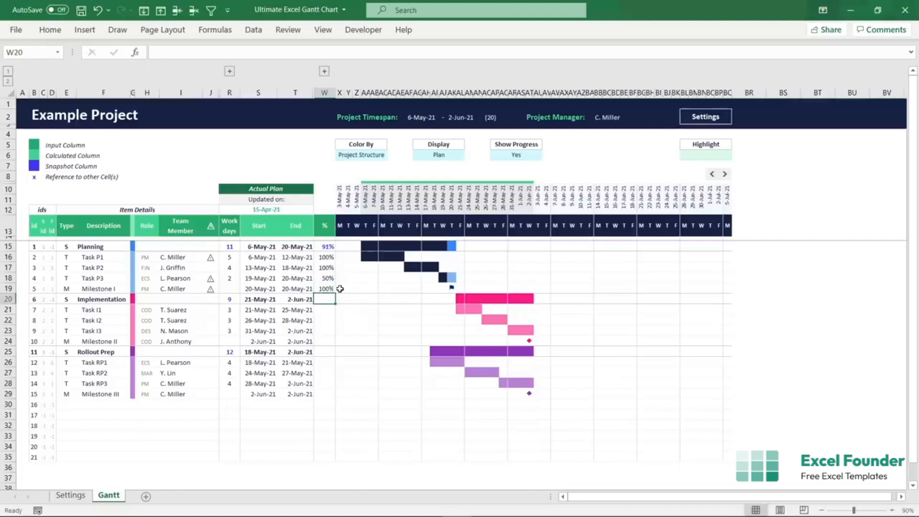
Replace Milestone I's completion value with the formula =1*(W18=1), linking it to Task P3's completion.
click(326, 288)
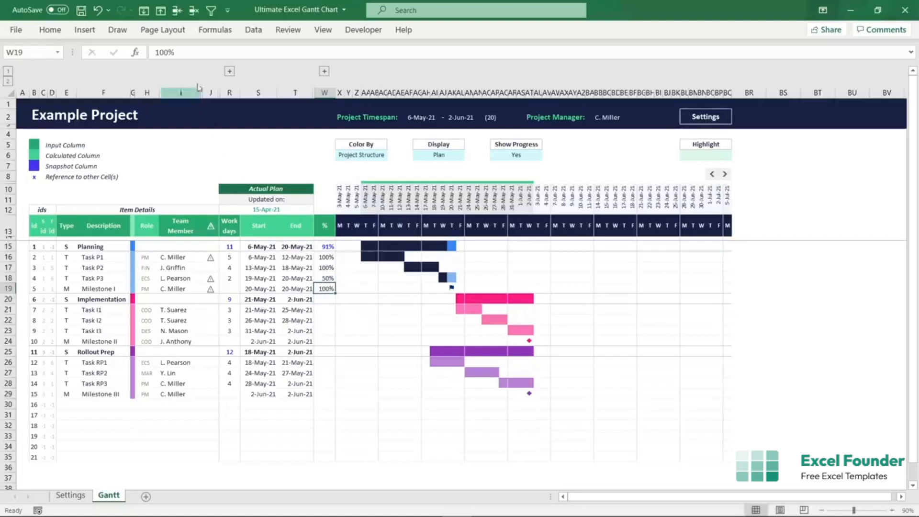
drag(175, 52, 151, 51)
text(=1*()
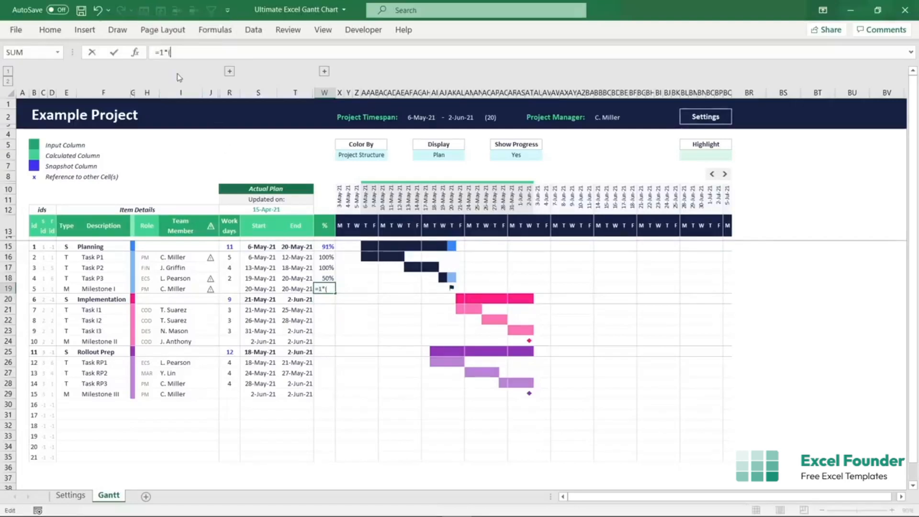
click(327, 279)
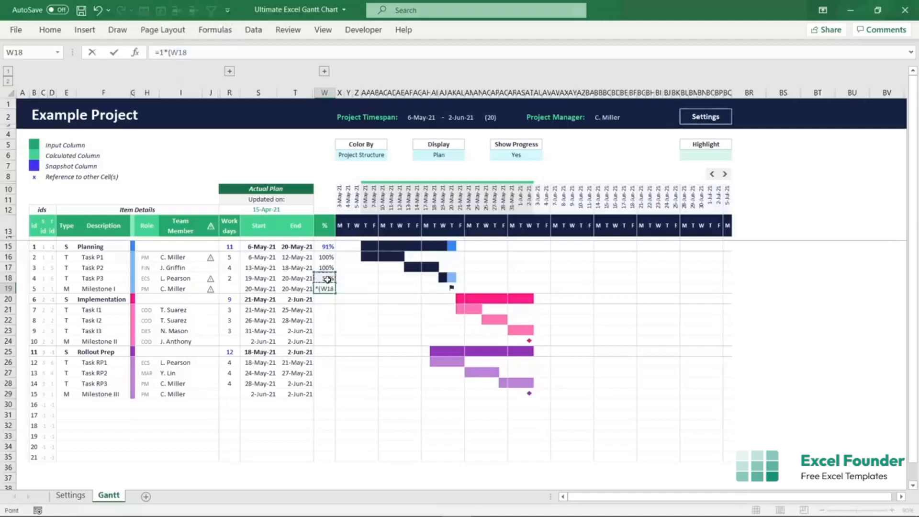
text(=1))
key(Return)
Test the Milestone I formula by setting Task P3's completion to 90% and then raising it to 100%.
click(323, 282)
text(90)
key(Return)
key(Up)
text(10)
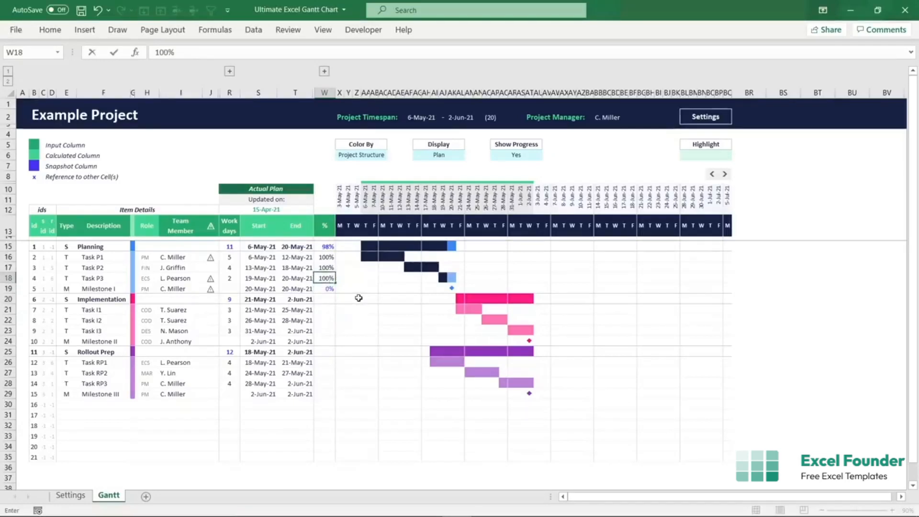
text(0)
key(Return)
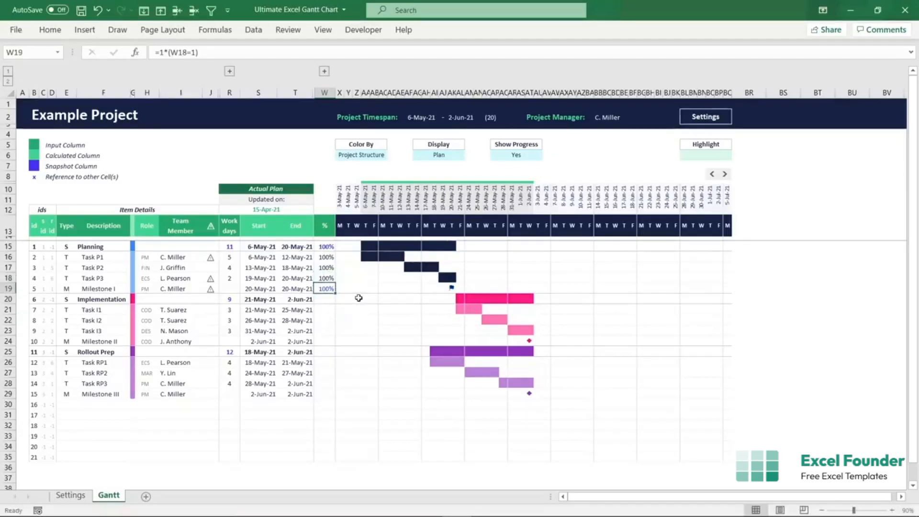
Copy the Planning stage's completion formula to the Implementation and Rollout Prep stages.
click(325, 246)
key(ctrl+c)
click(325, 299)
key(ctrl+v)
click(326, 352)
key(ctrl+v)
key(Escape)
Set the completion of Task I1 and Task RP1 to 100% and Task RP2 to 25%.
click(325, 309)
text(100)
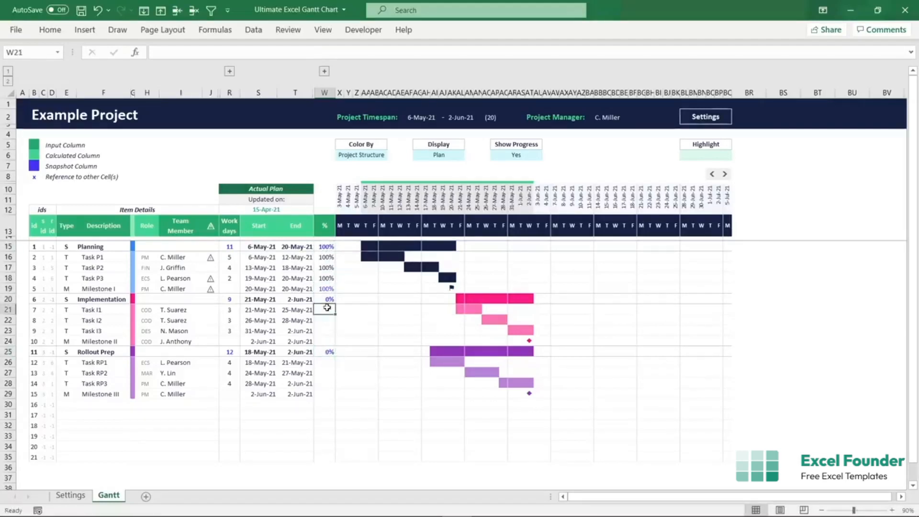
key(Return)
click(325, 362)
text(100)
key(Return)
text(25)
key(Return)
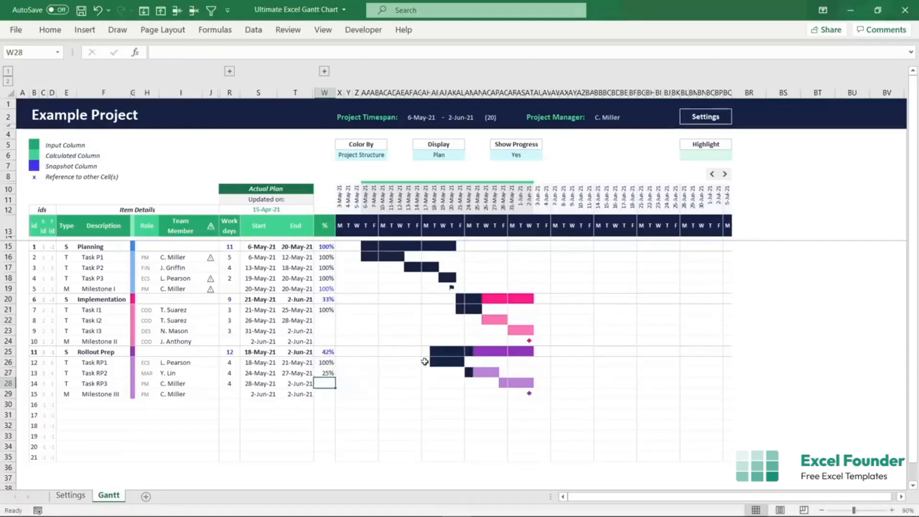
Set the chart's Highlight option to Today, followed by 3-May-21.
click(711, 155)
click(735, 155)
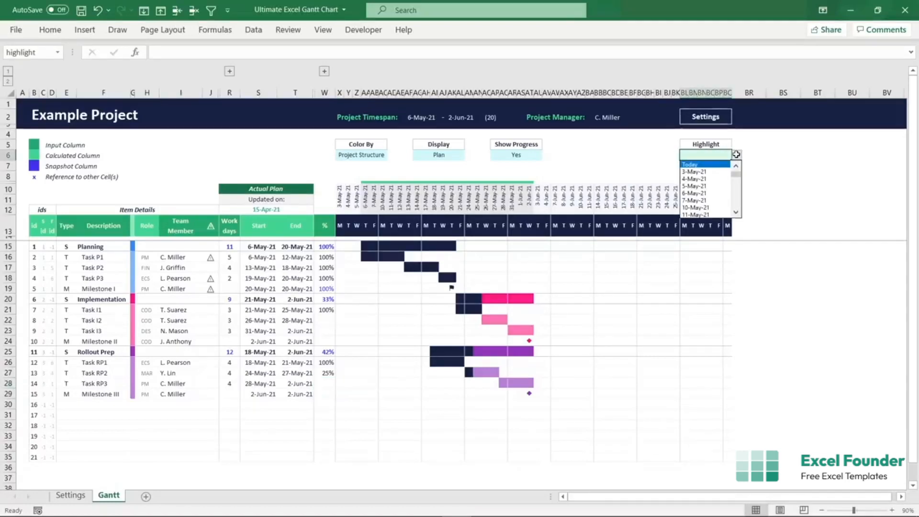
click(715, 164)
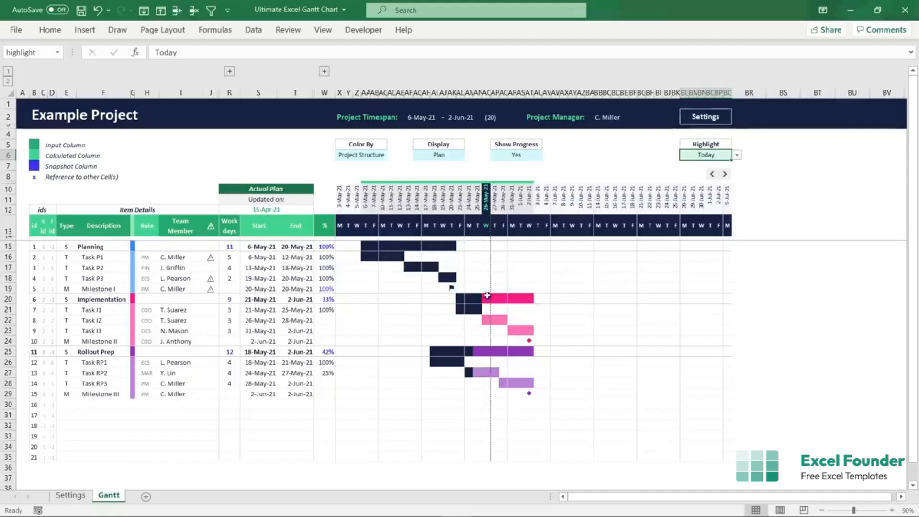
click(736, 155)
click(730, 169)
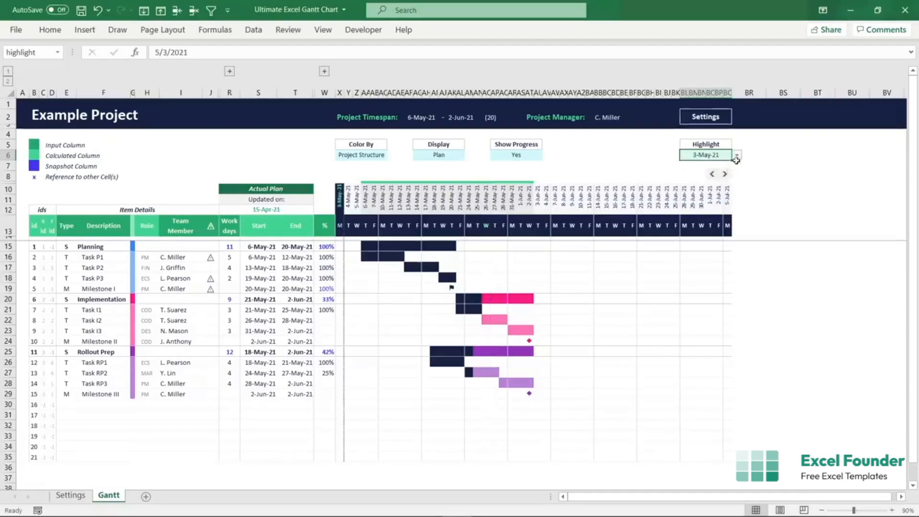
Set the Highlight option to 5-Jul-21 and shift the chart's timeline forward to start at 31-May-21.
click(737, 156)
drag(736, 171, 731, 211)
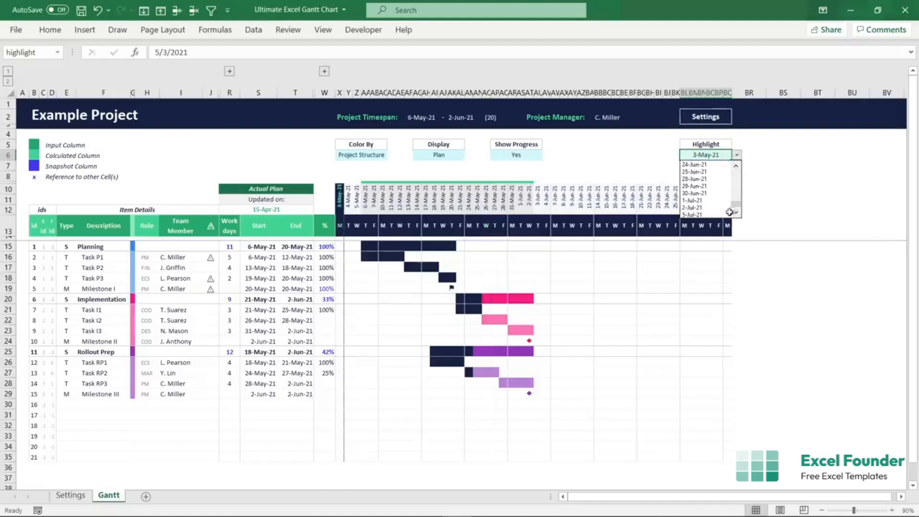
click(713, 215)
click(725, 174)
click(725, 174)
click(724, 175)
click(725, 175)
Set the Highlight option to 31-May-21 and shift the chart's timeline back to start at 3-May-21.
click(736, 154)
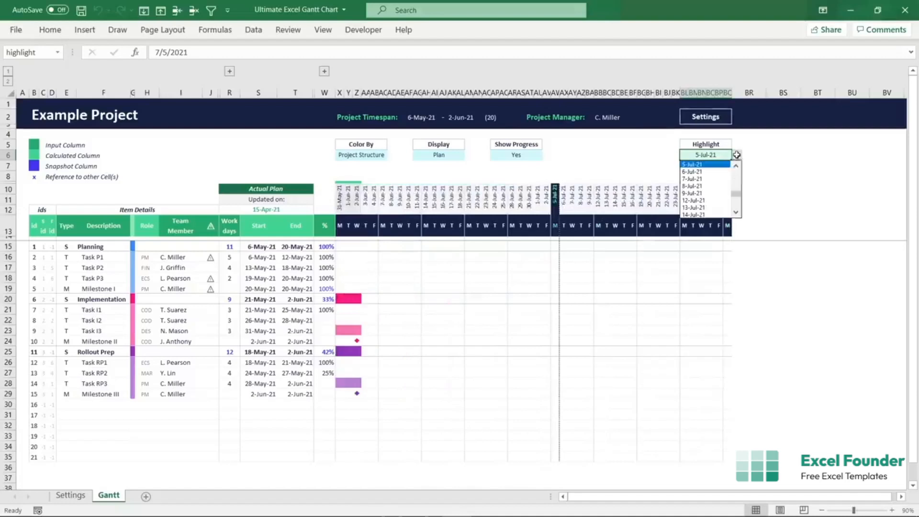
drag(733, 195, 735, 167)
click(698, 171)
click(712, 175)
click(712, 174)
click(712, 175)
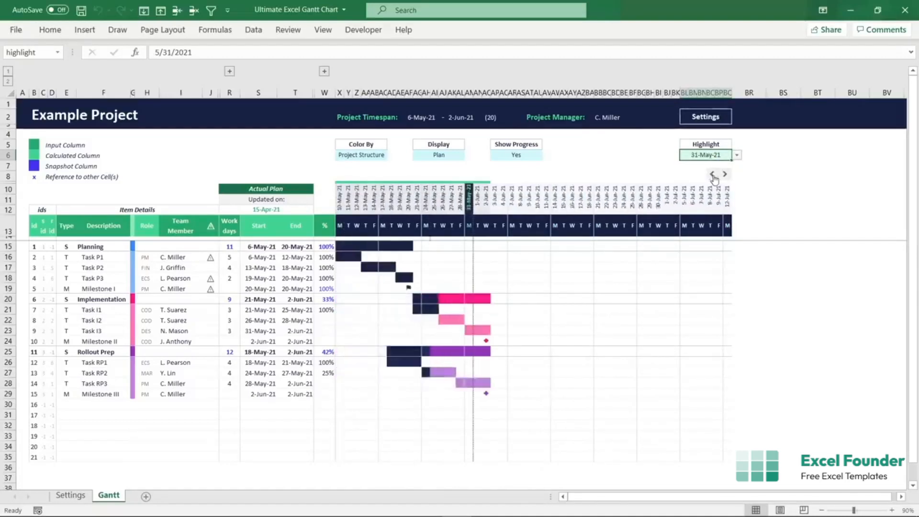
click(712, 174)
Set the chart's Highlight option back to Today.
click(738, 155)
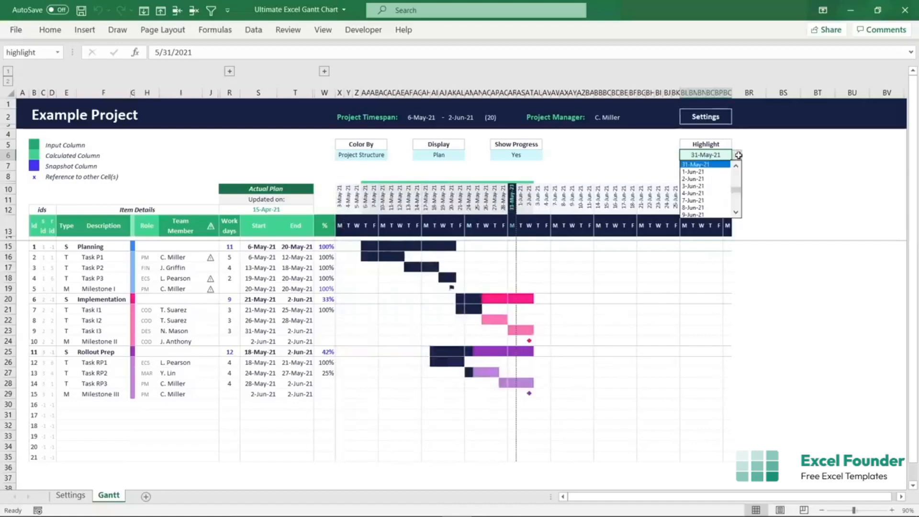
drag(738, 190, 727, 167)
click(721, 165)
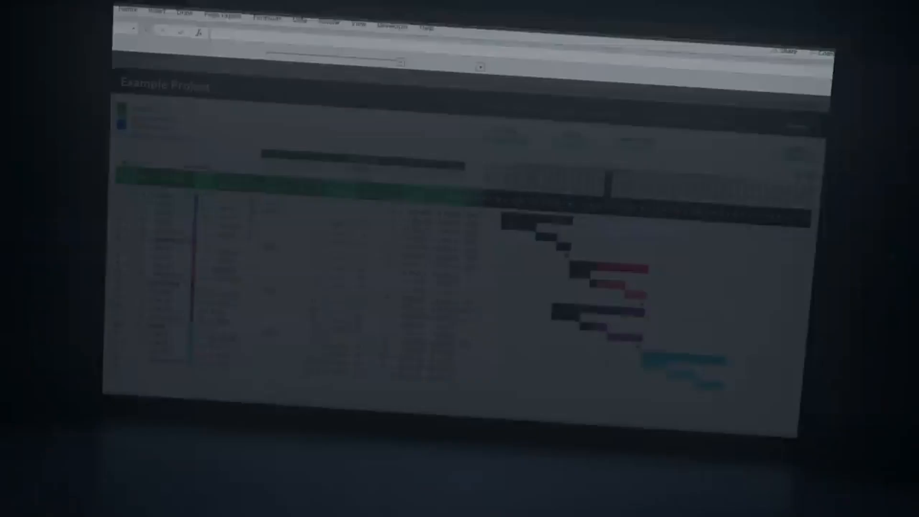